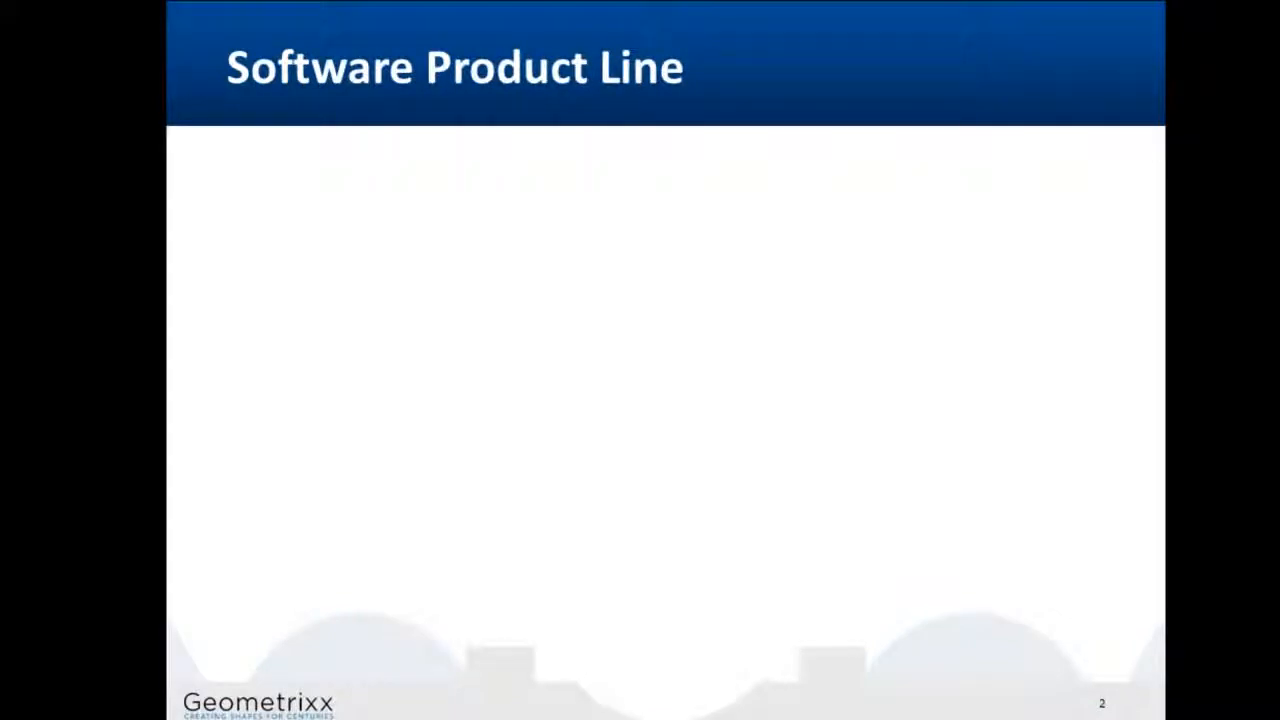
# Step: Advance the slideshow from Software Product Line to the Mandelbrot Set slide while recording, and stop the video recording
pyautogui.press('Right')
pyautogui.press('Right')
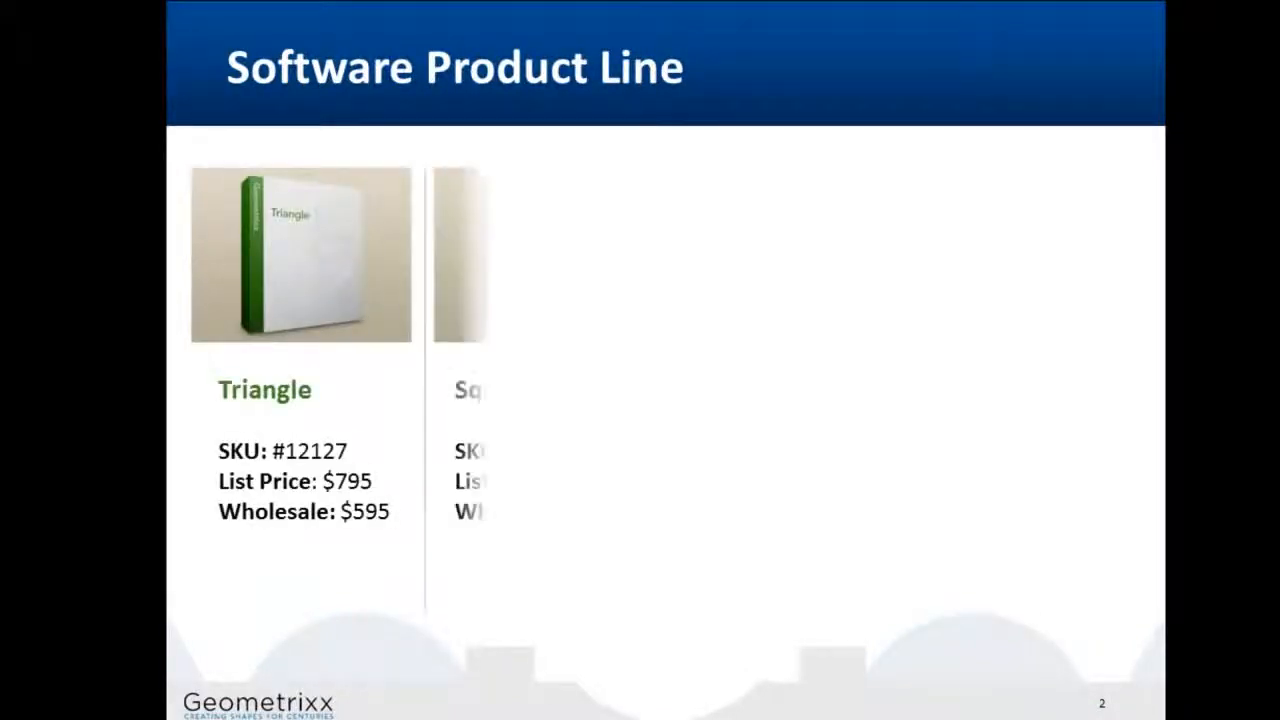
pyautogui.press('Right')
pyautogui.press('Right')
pyautogui.press('Right')
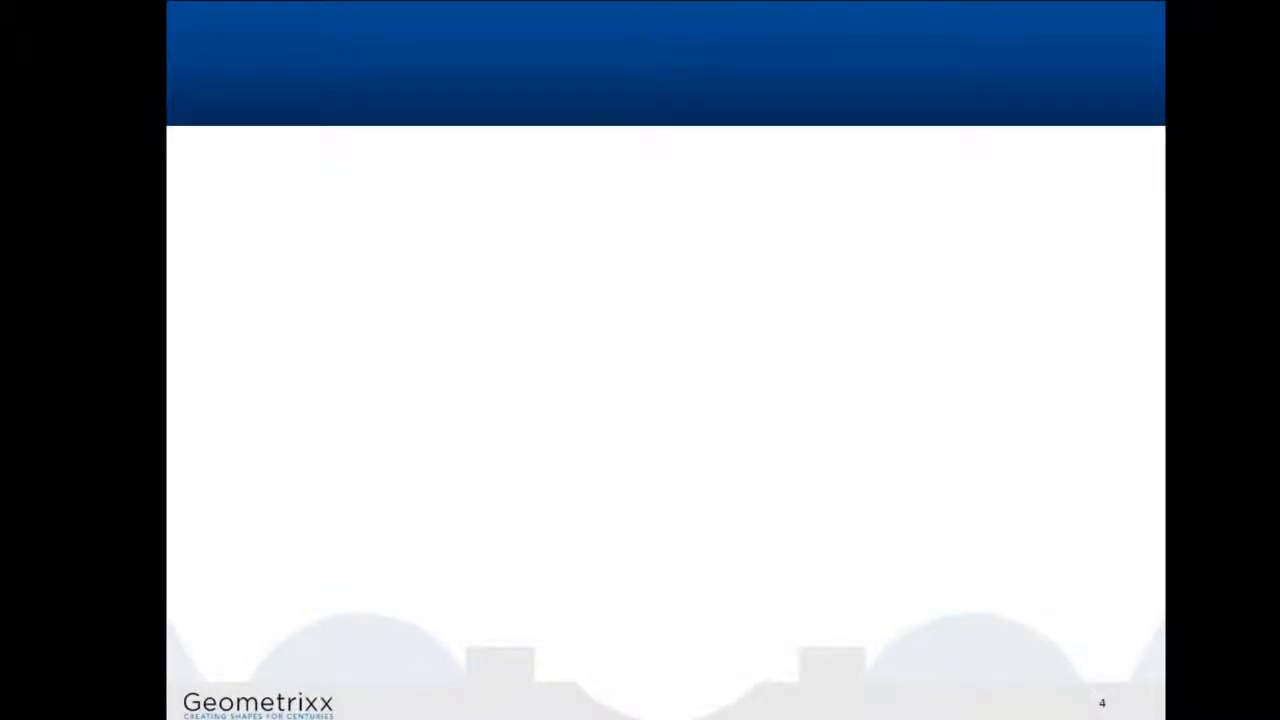
pyautogui.press('Right')
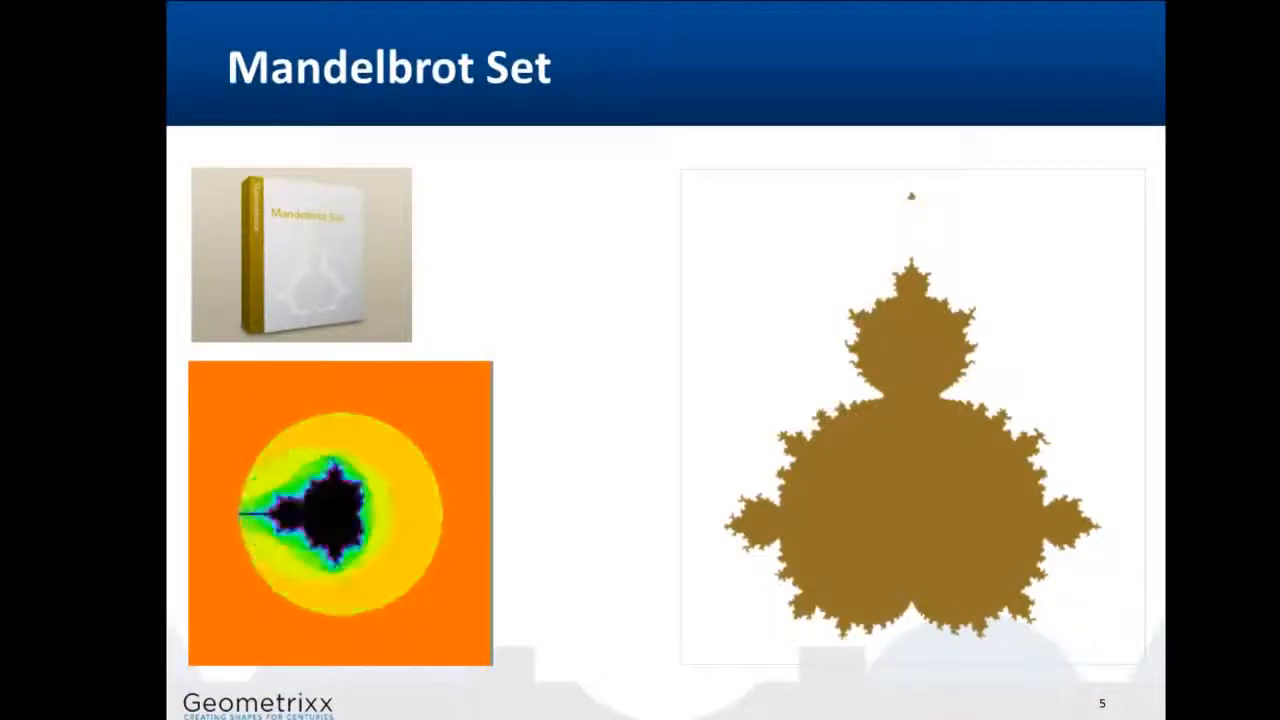
pyautogui.hotkey('shift', 'End')
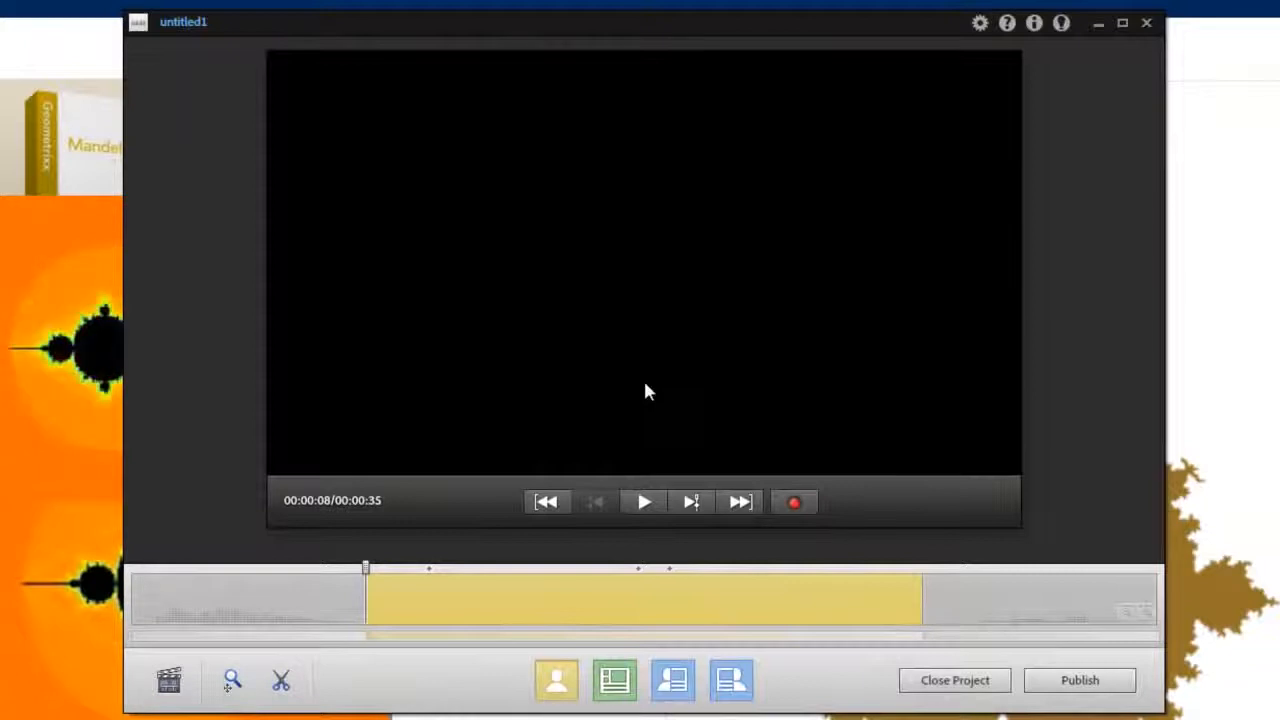
# Step: Play back the recorded video and divide its timeline into presentation-only, presenter-left with slides, and presenter-right with slides layouts after the presenter-only opening
pyautogui.click(644, 502)
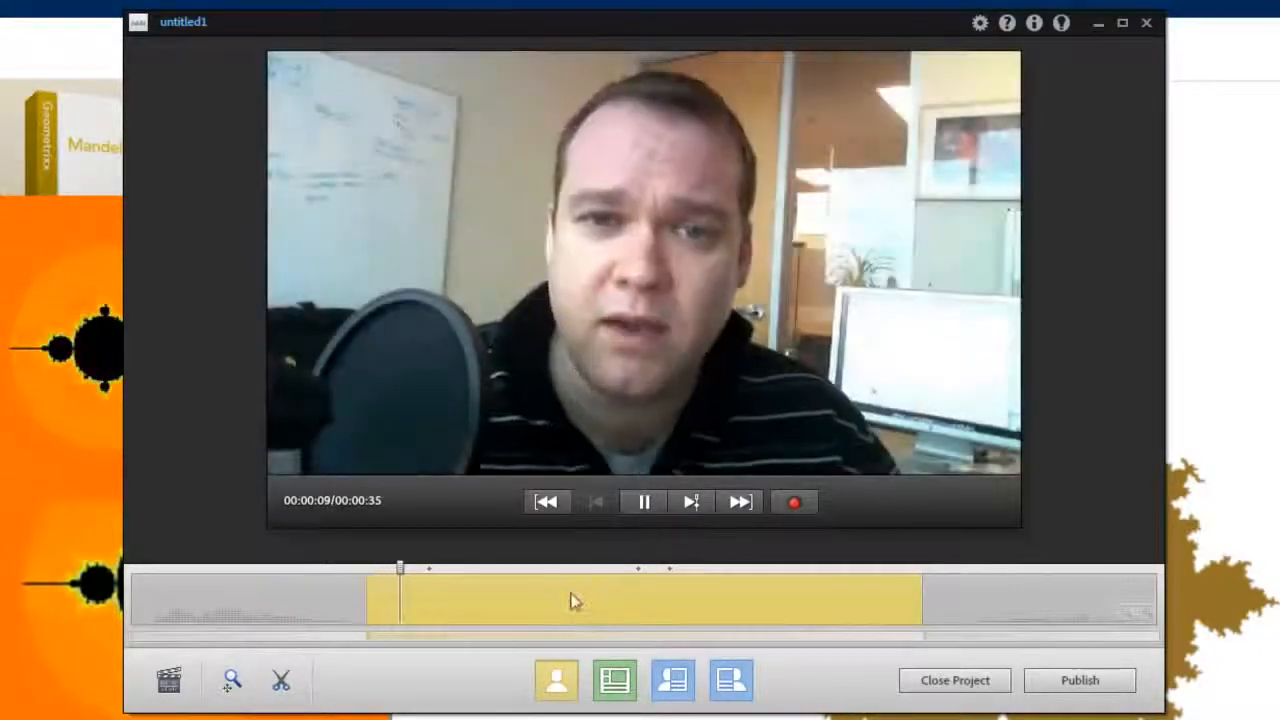
pyautogui.click(626, 681)
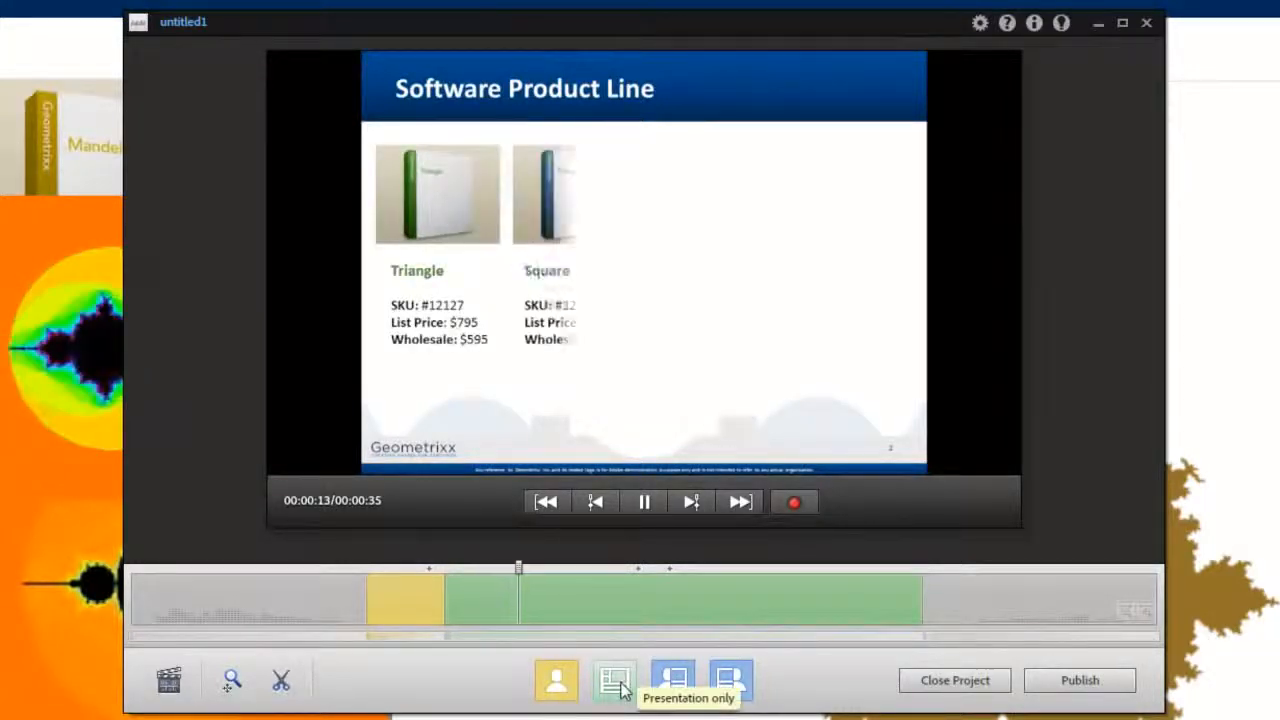
pyautogui.click(672, 683)
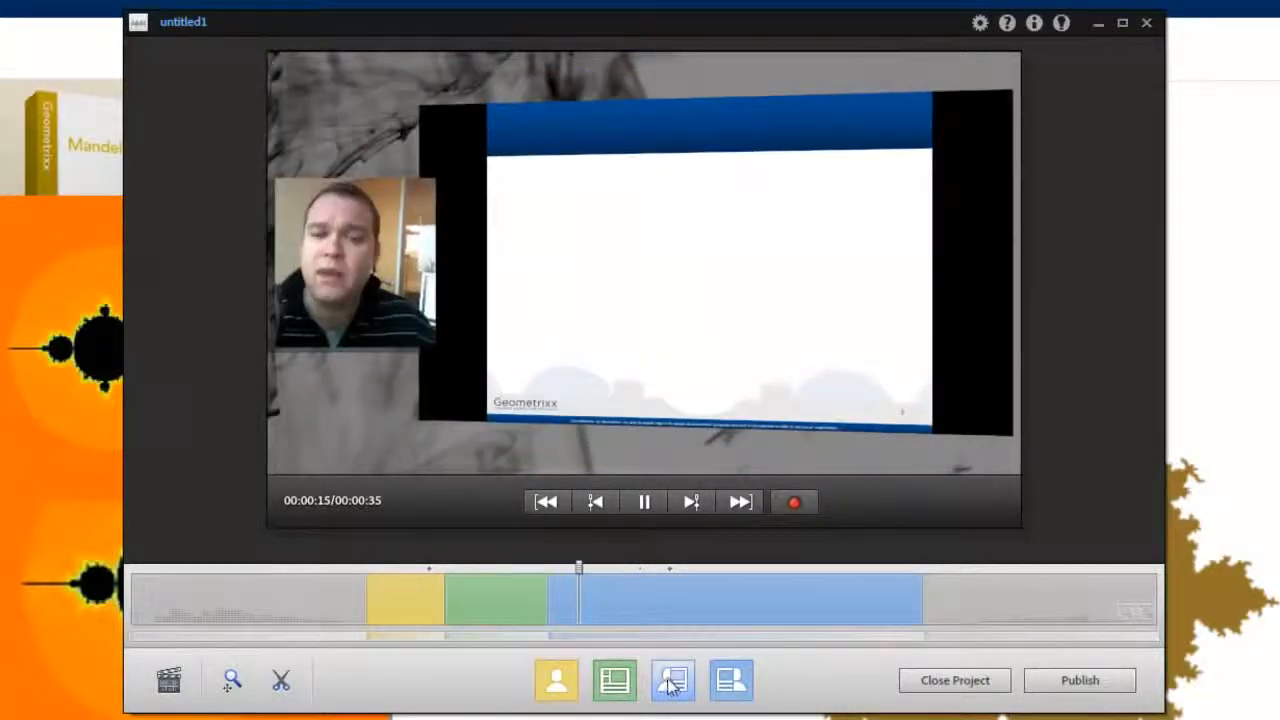
pyautogui.click(731, 683)
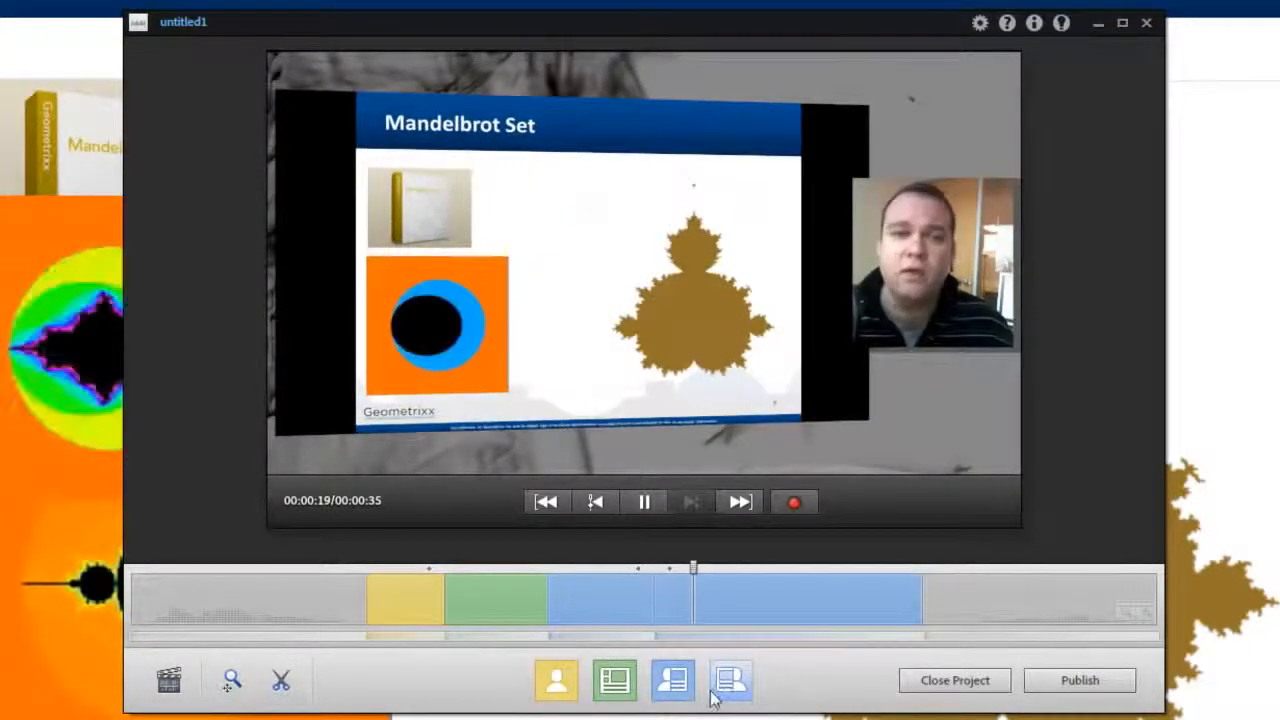
pyautogui.click(658, 507)
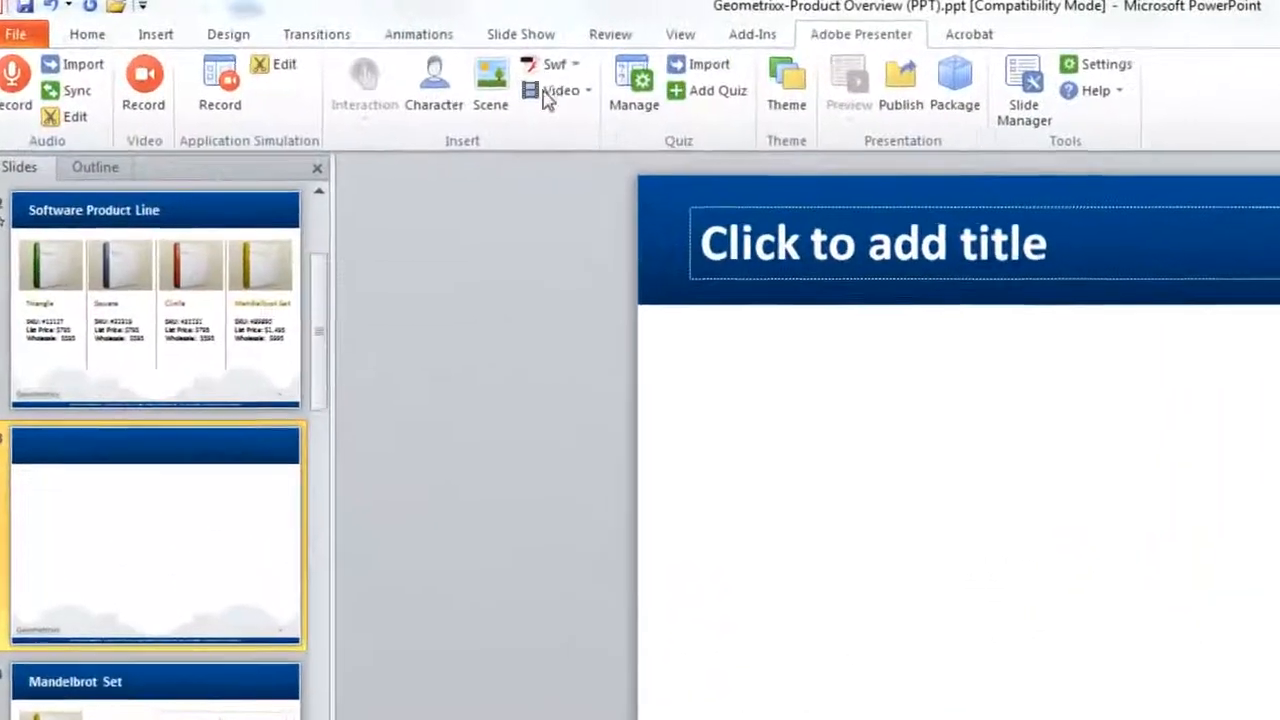
pyautogui.click(587, 95)
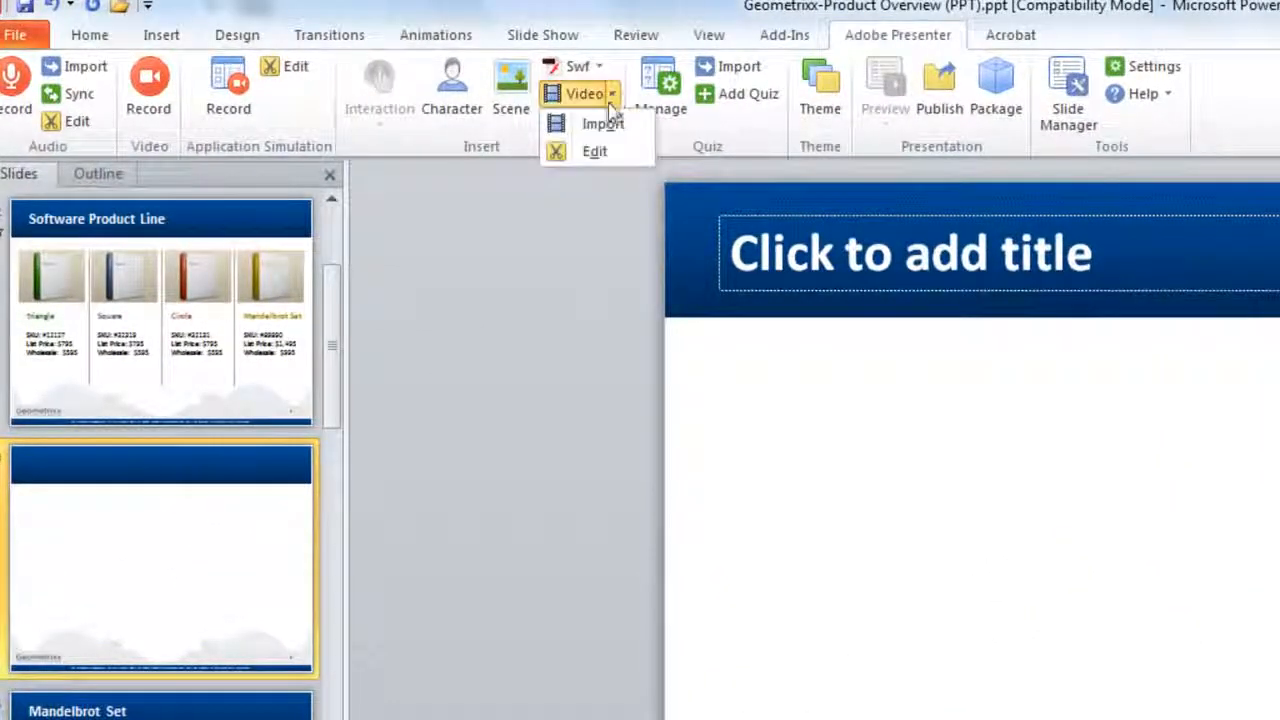
pyautogui.click(606, 124)
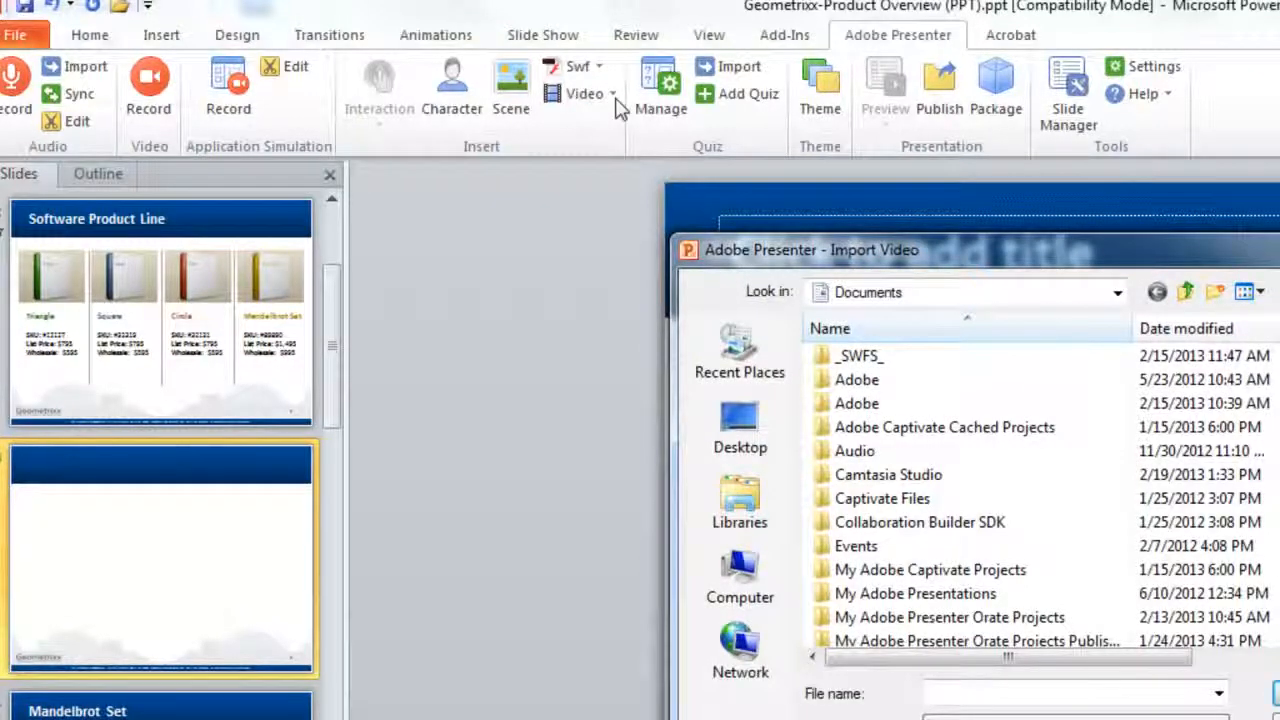
pyautogui.click(1279, 719)
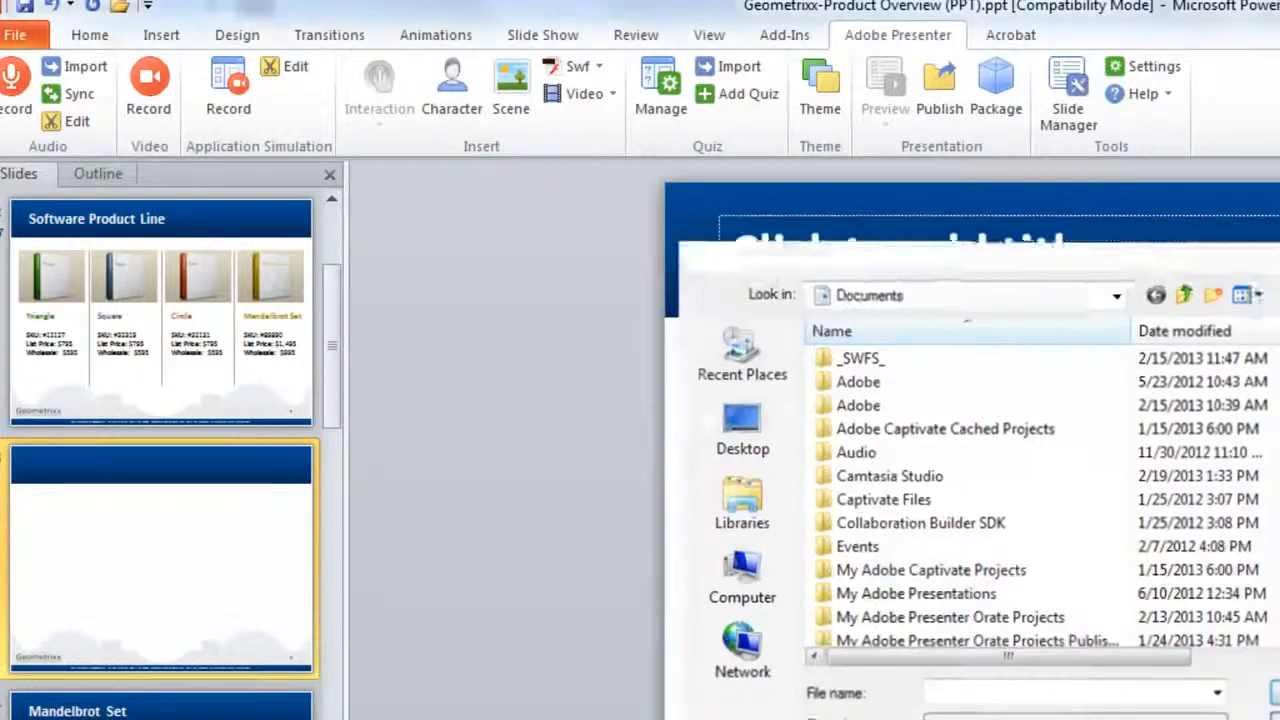
pyautogui.click(613, 96)
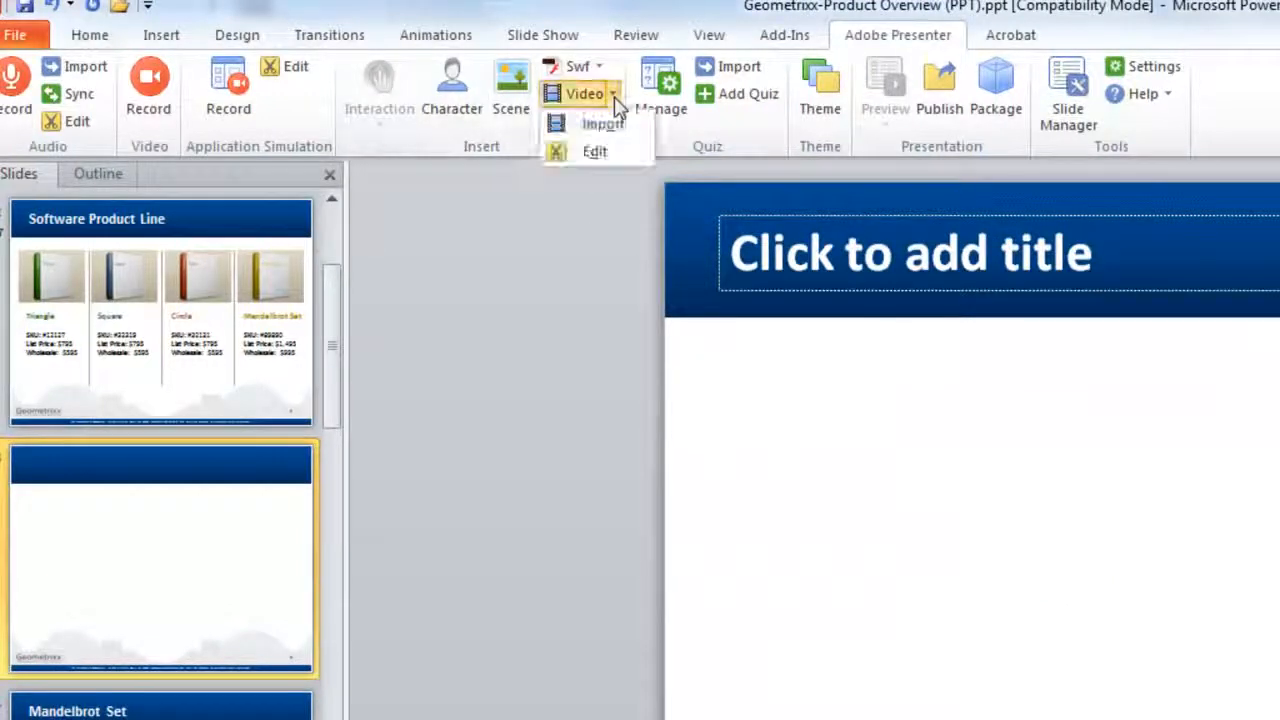
pyautogui.click(600, 306)
pyautogui.click(601, 66)
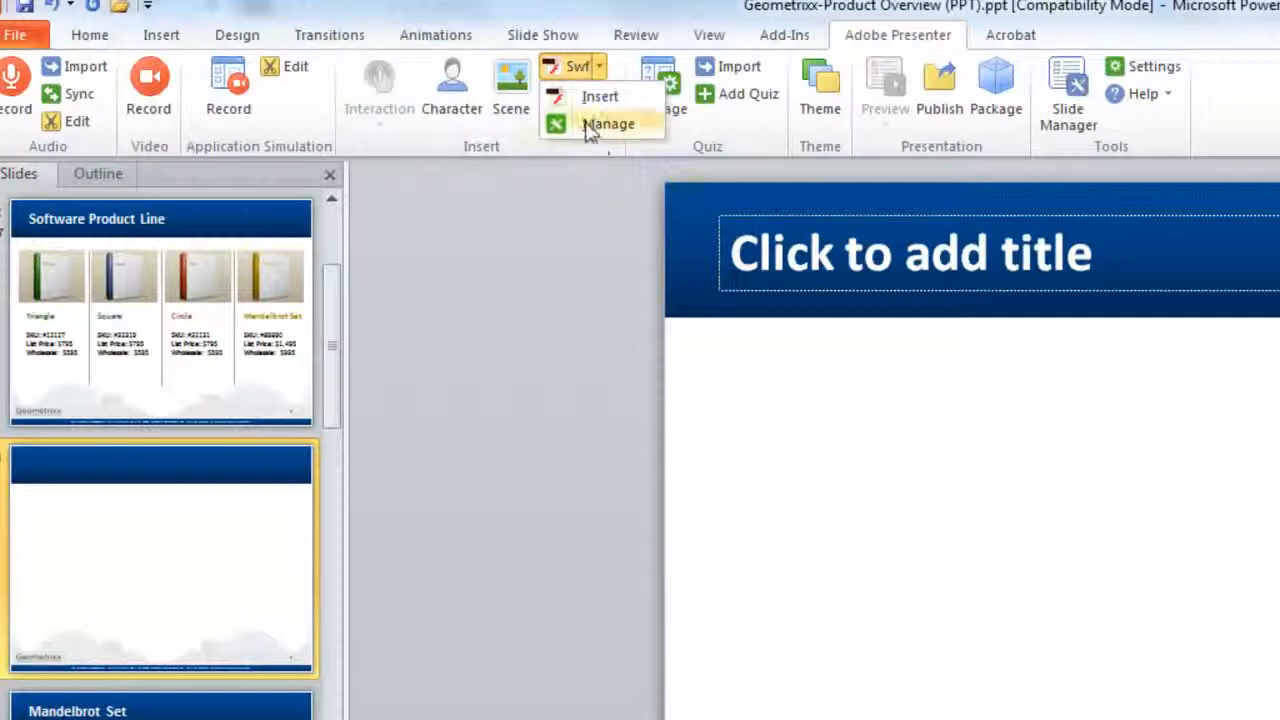
pyautogui.click(547, 359)
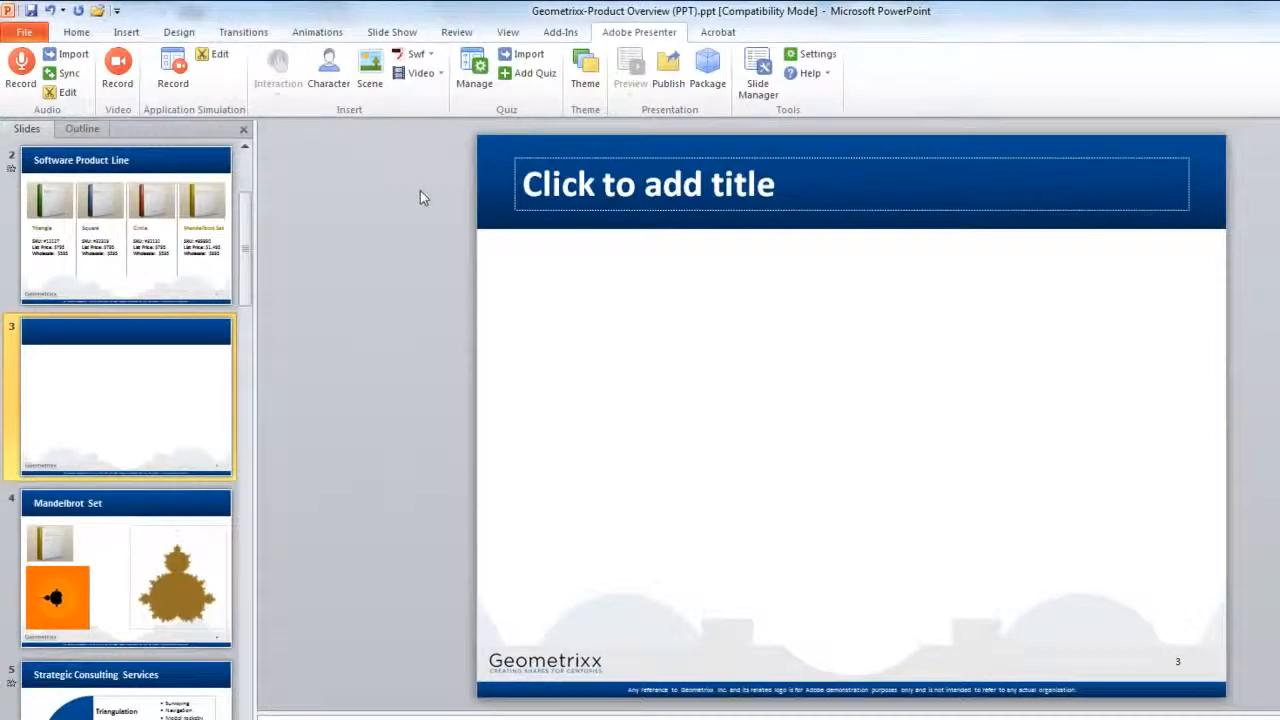
# Step: Insert the black-and-white MRI scanner room scene from the Medical category into slide 3
pyautogui.click(370, 70)
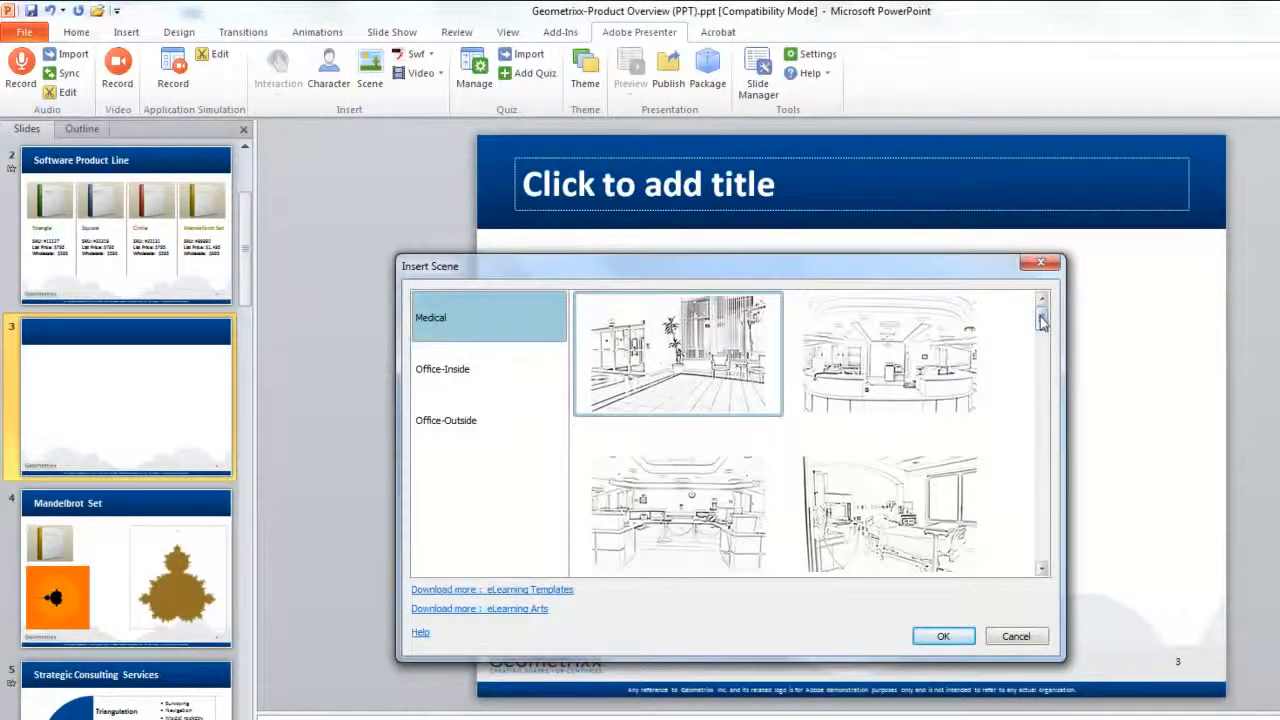
pyautogui.moveTo(1041, 320); pyautogui.dragTo(1040, 418)
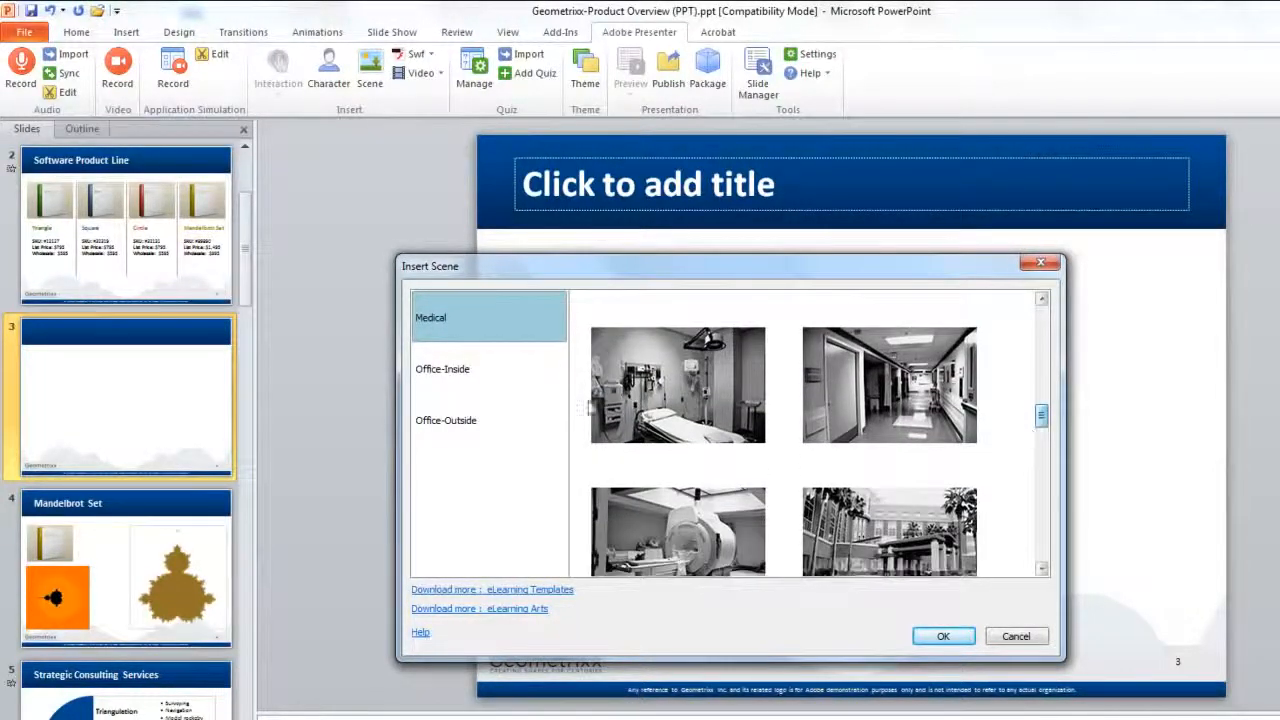
pyautogui.click(560, 376)
pyautogui.click(491, 327)
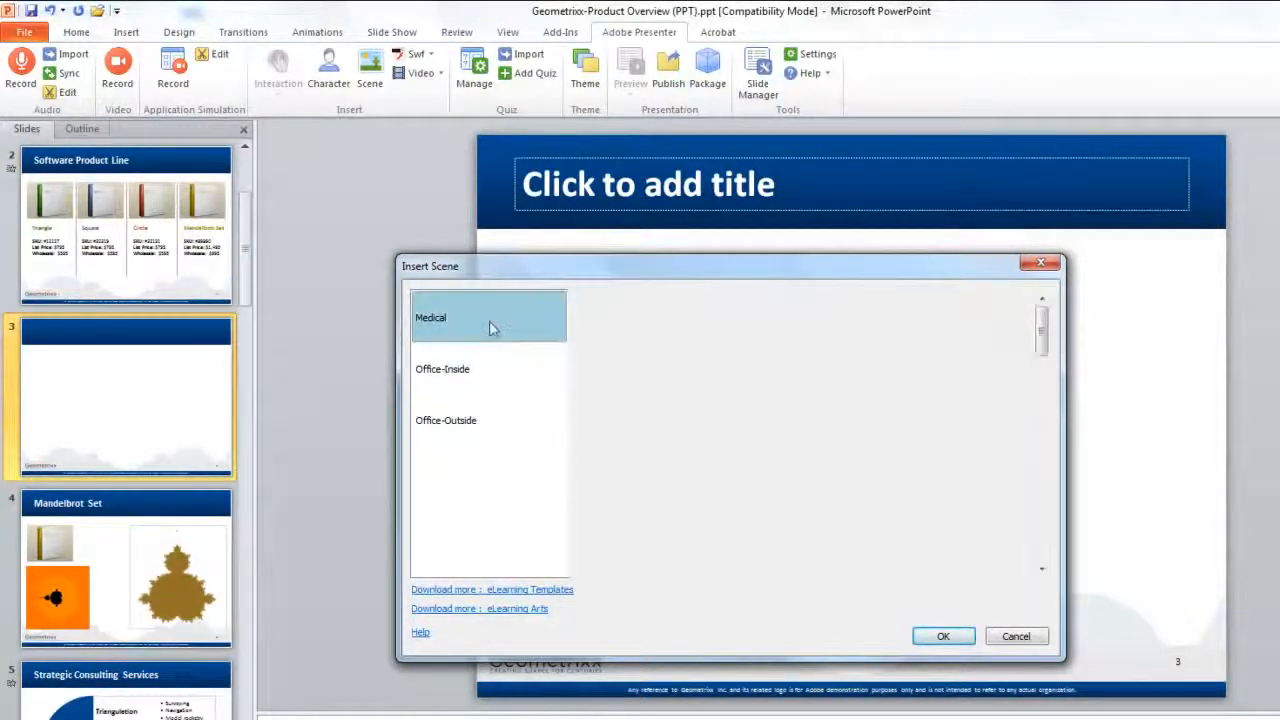
pyautogui.moveTo(1041, 316); pyautogui.dragTo(1043, 440)
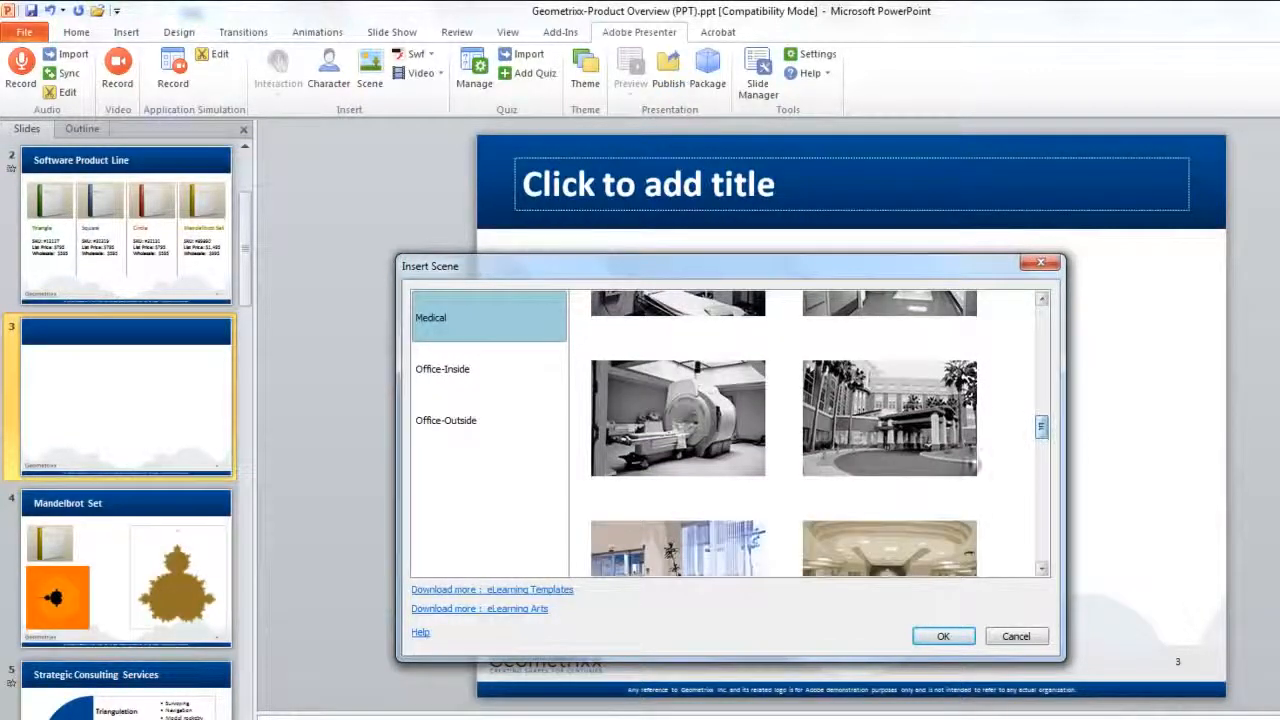
pyautogui.click(620, 430)
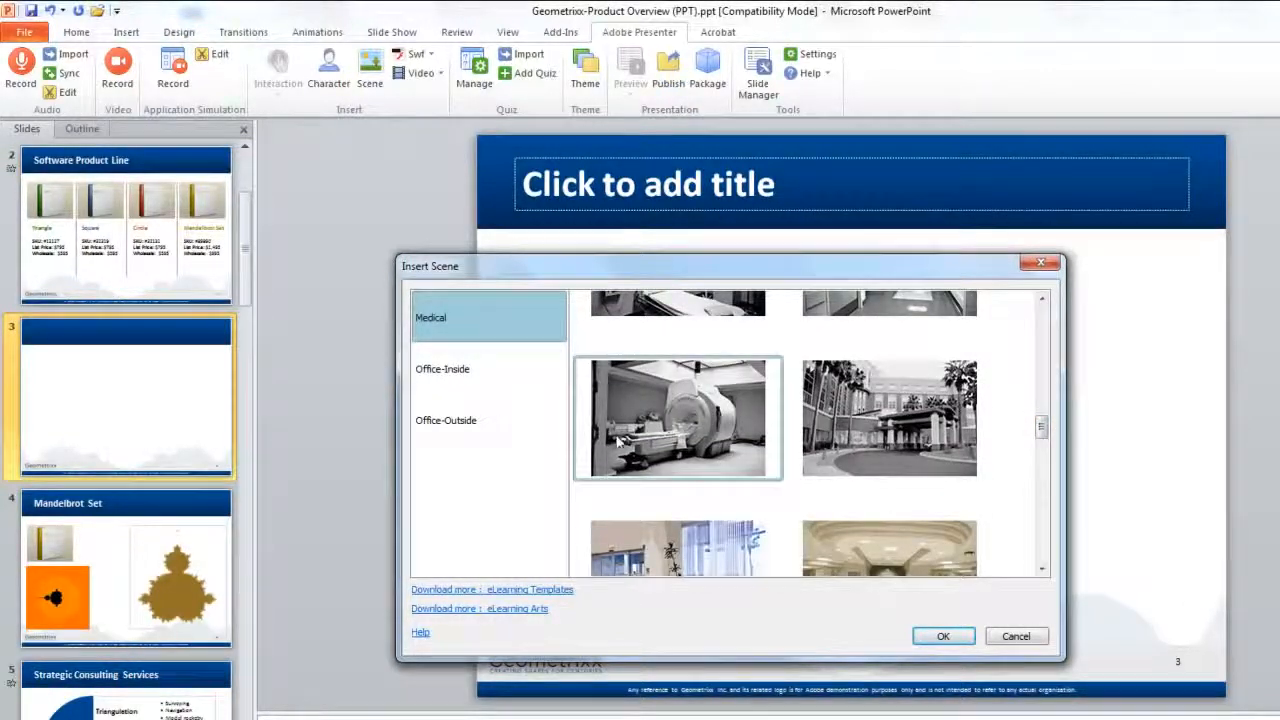
pyautogui.click(943, 636)
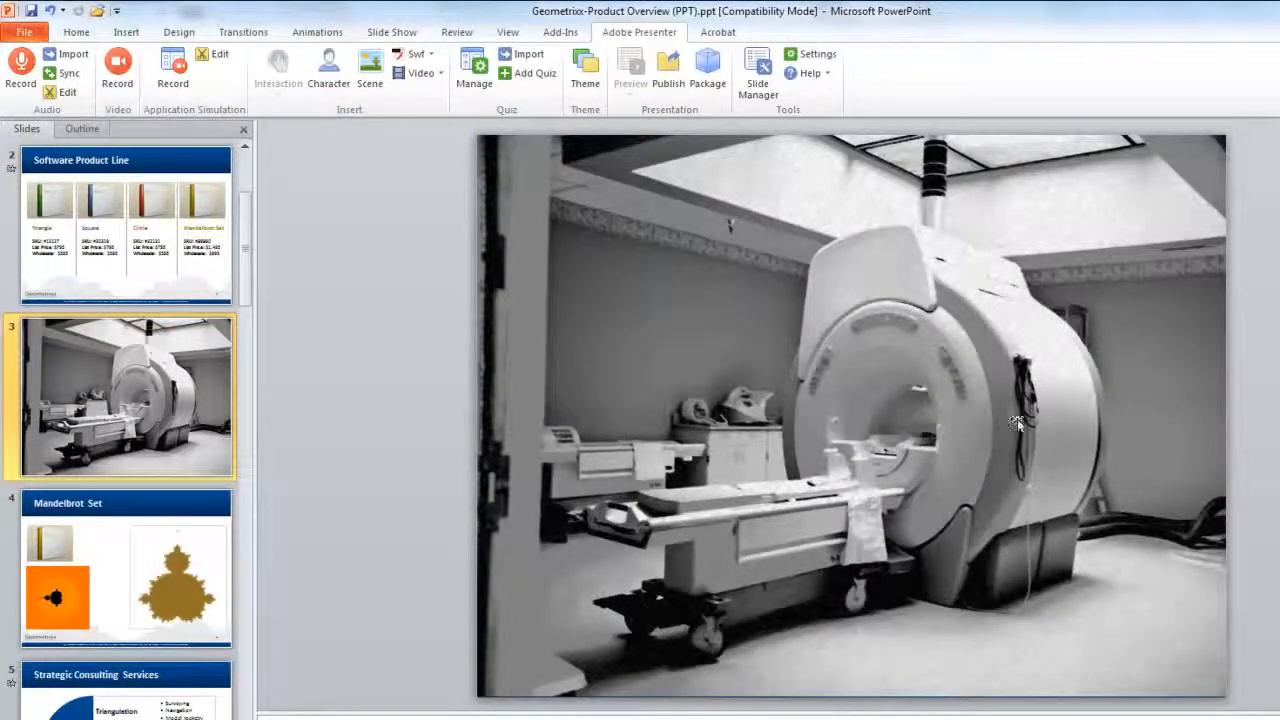
# Step: Insert a Medicine character onto slide 3: the woman in teal scrubs, in her second standing pose with hands clasped
pyautogui.click(325, 75)
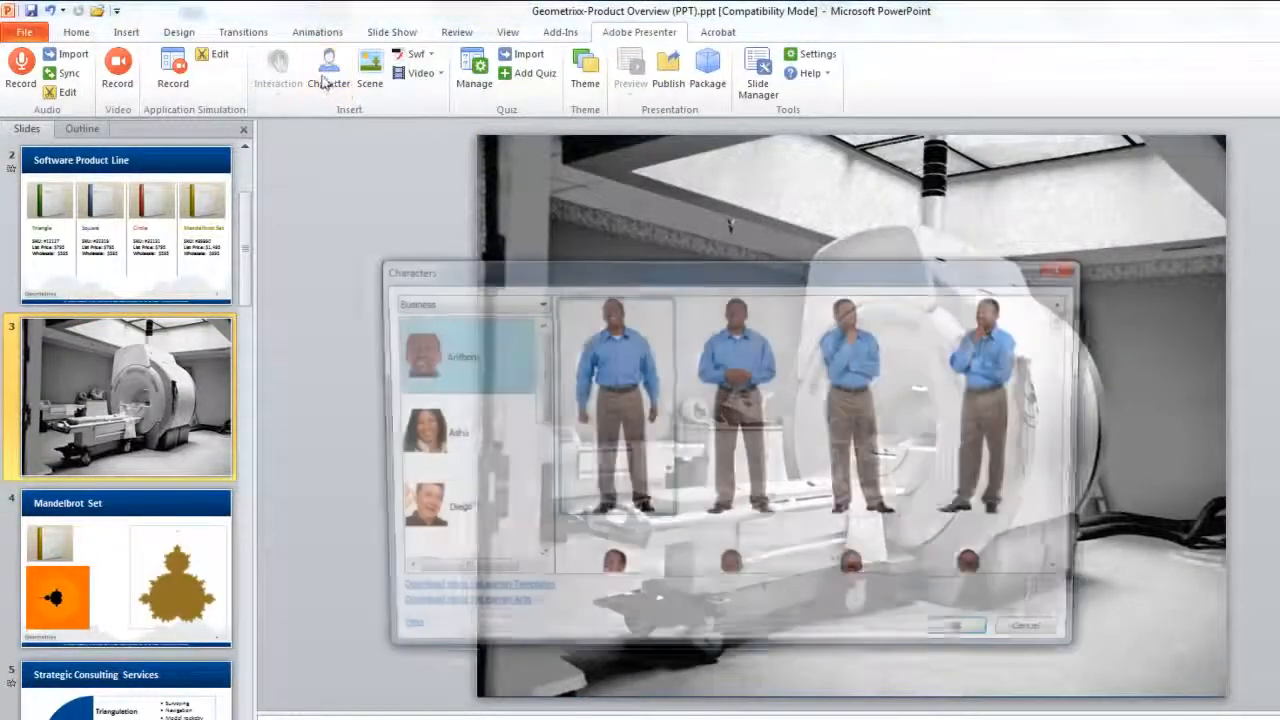
pyautogui.scroll(-3, 540, 375)
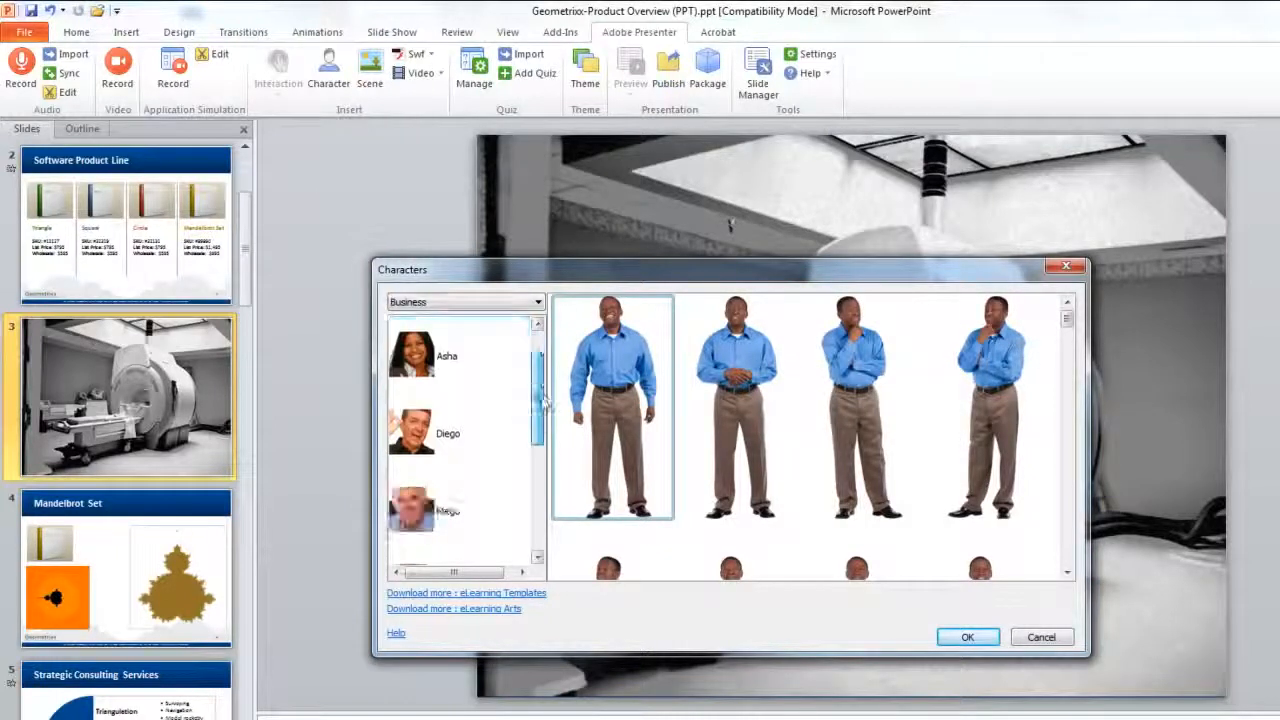
pyautogui.click(440, 302)
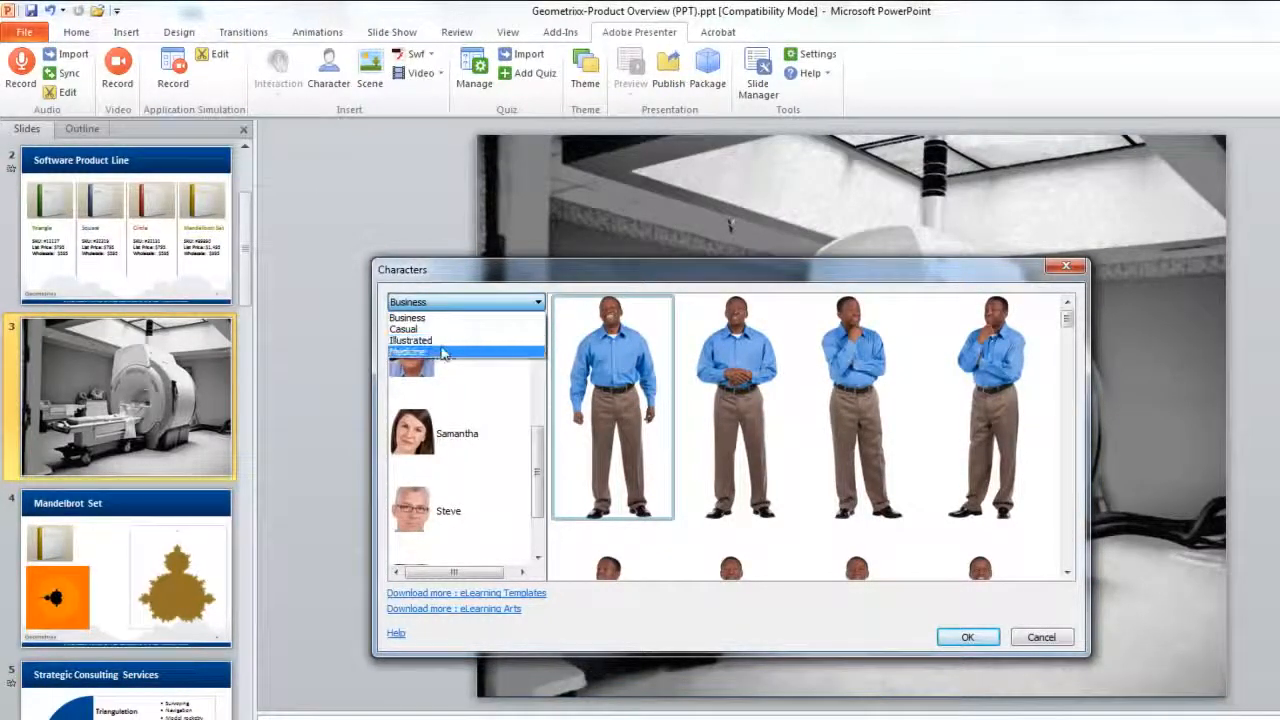
pyautogui.click(437, 351)
pyautogui.click(778, 412)
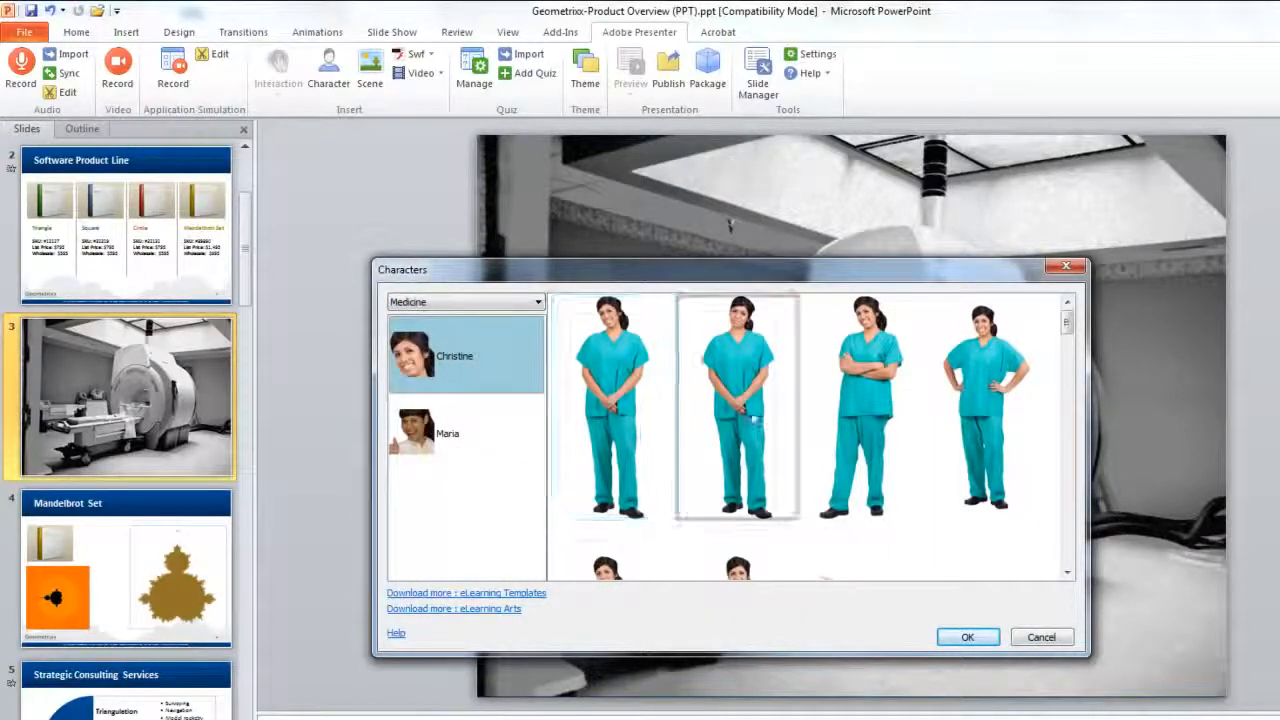
pyautogui.click(947, 636)
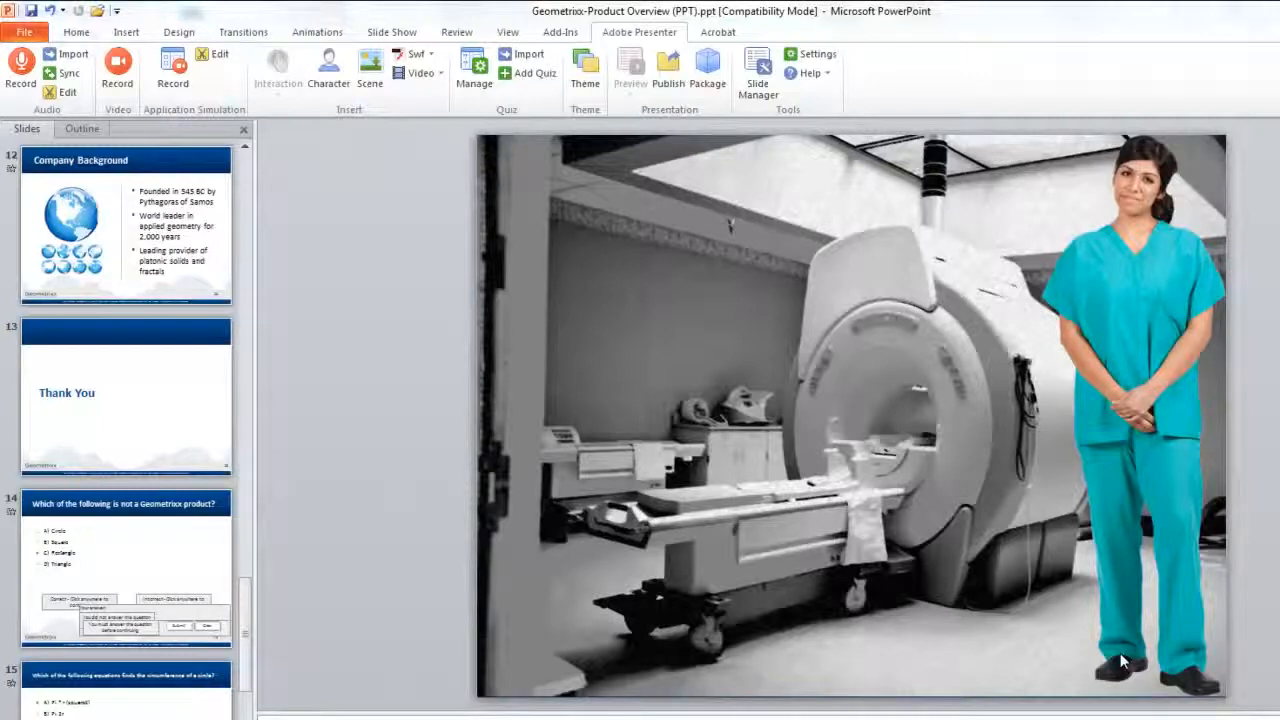
# Step: Open the quiz manager and review the question types available for a new quiz question
pyautogui.click(476, 78)
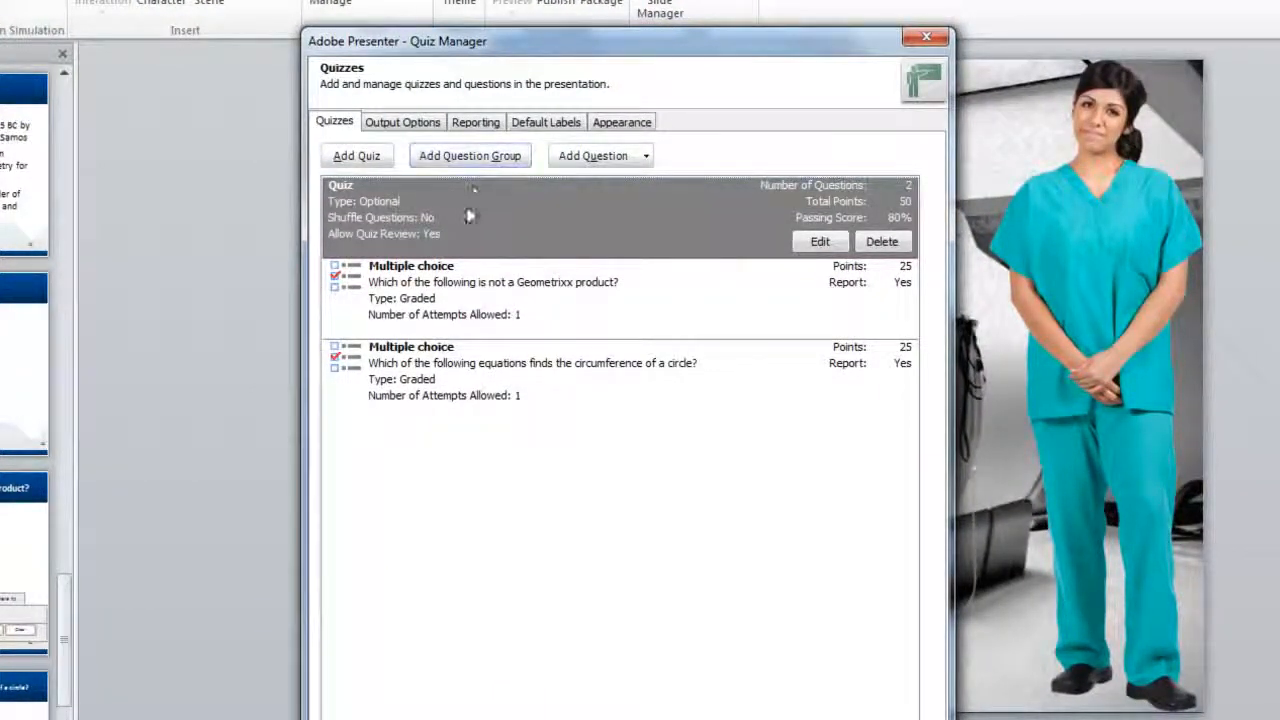
pyautogui.click(596, 155)
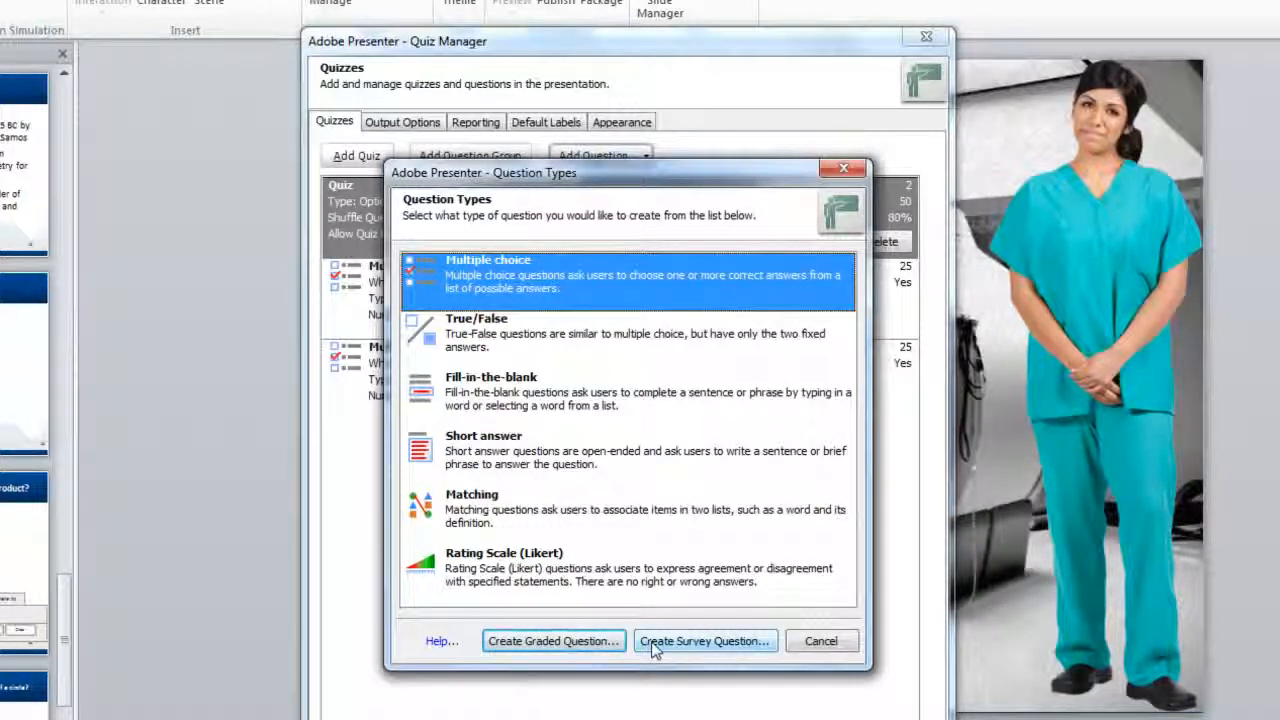
pyautogui.click(806, 645)
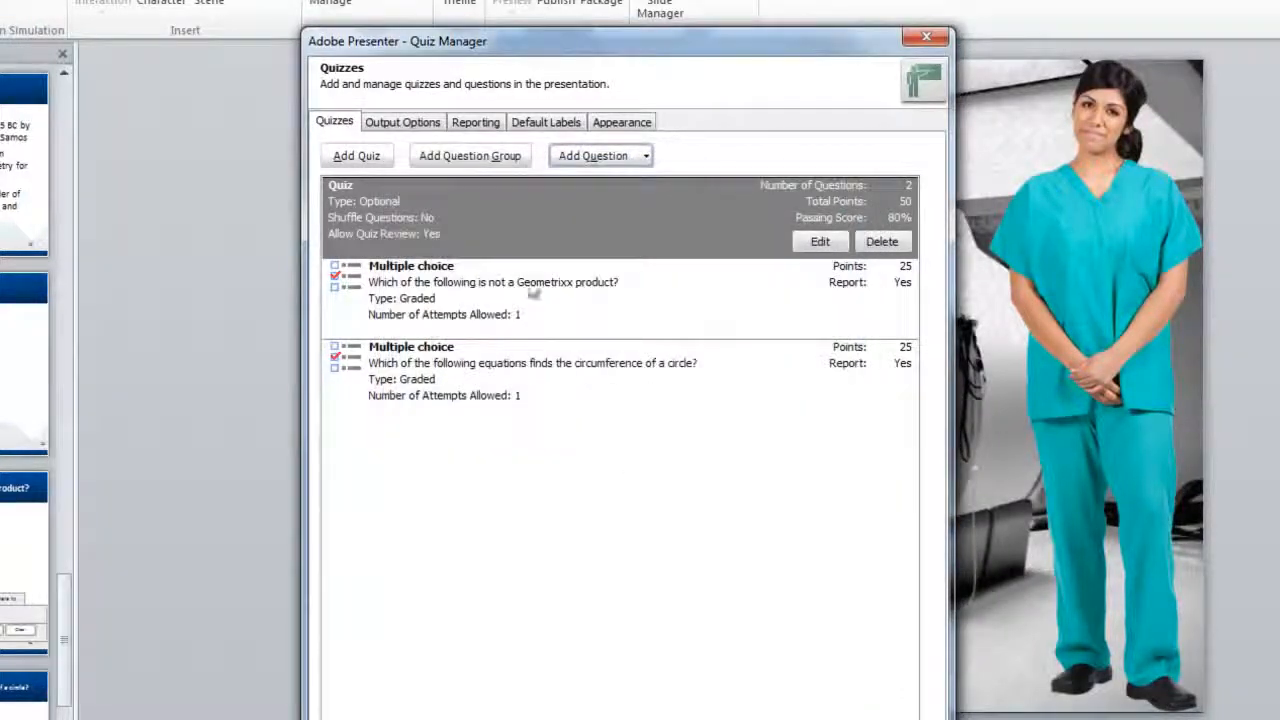
# Step: Review the new question group settings and the LMS reporting options, and close the quiz manager
pyautogui.click(490, 157)
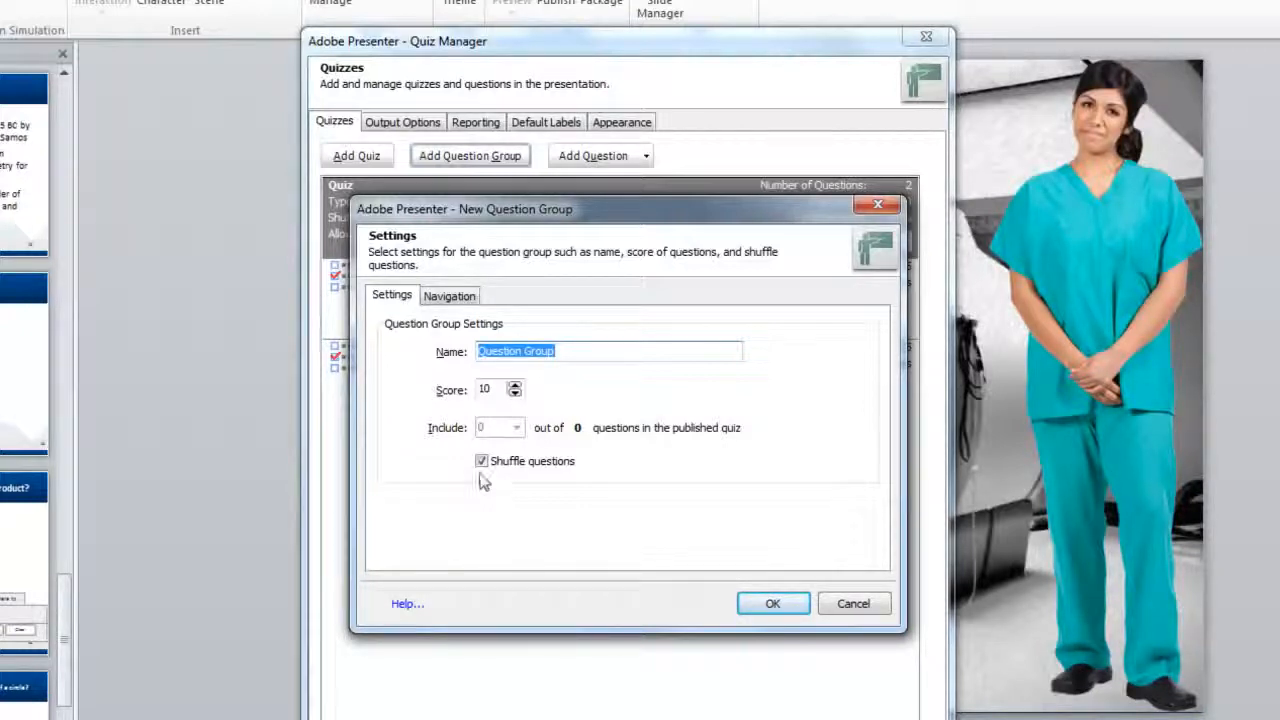
pyautogui.click(852, 606)
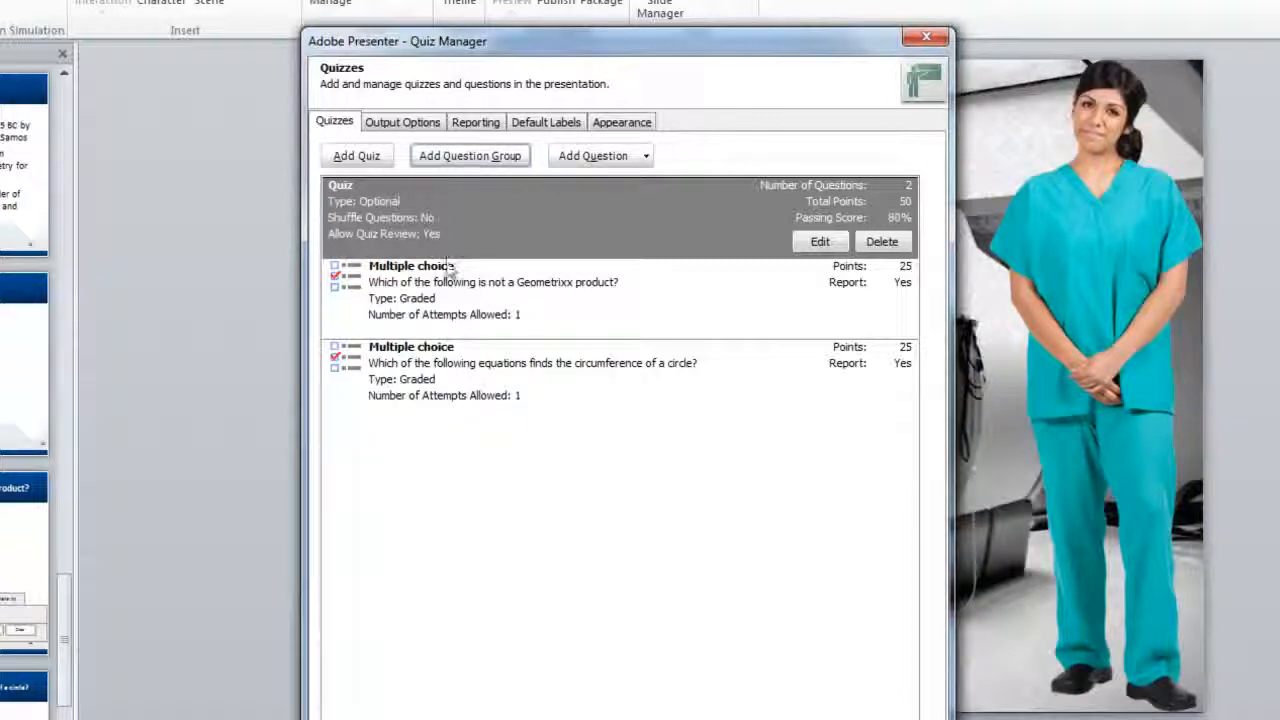
pyautogui.click(469, 124)
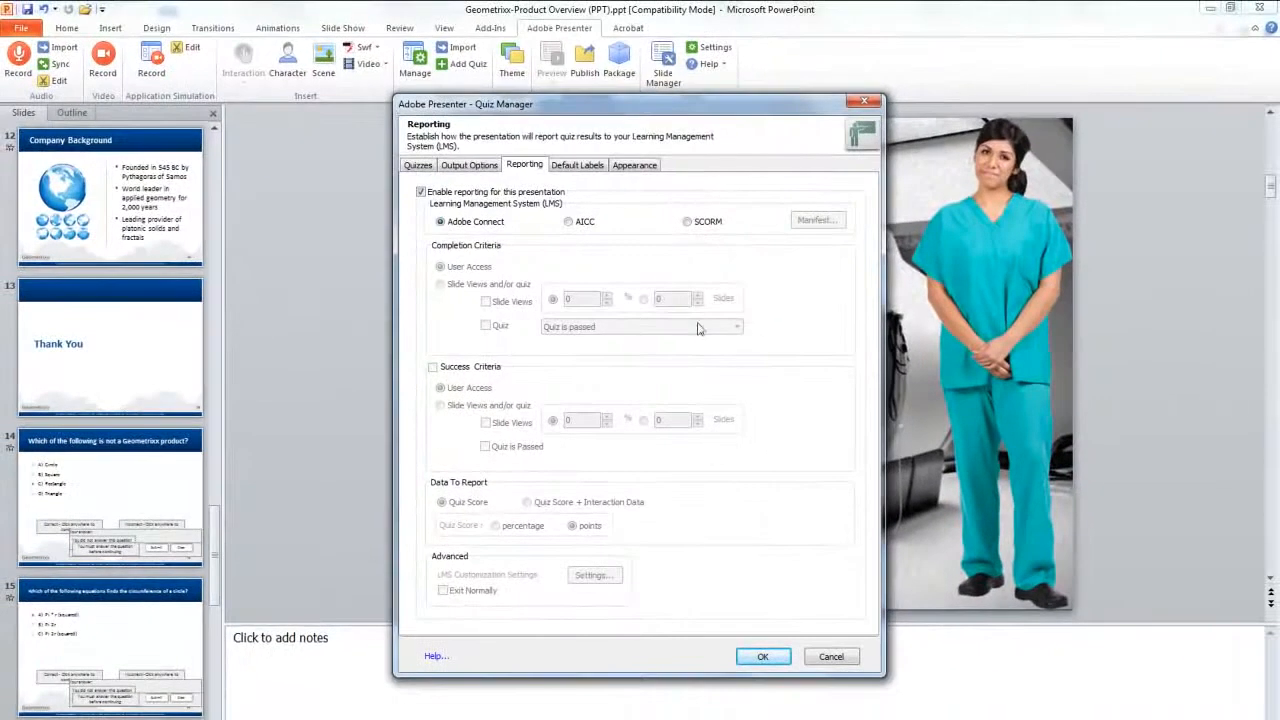
pyautogui.click(762, 656)
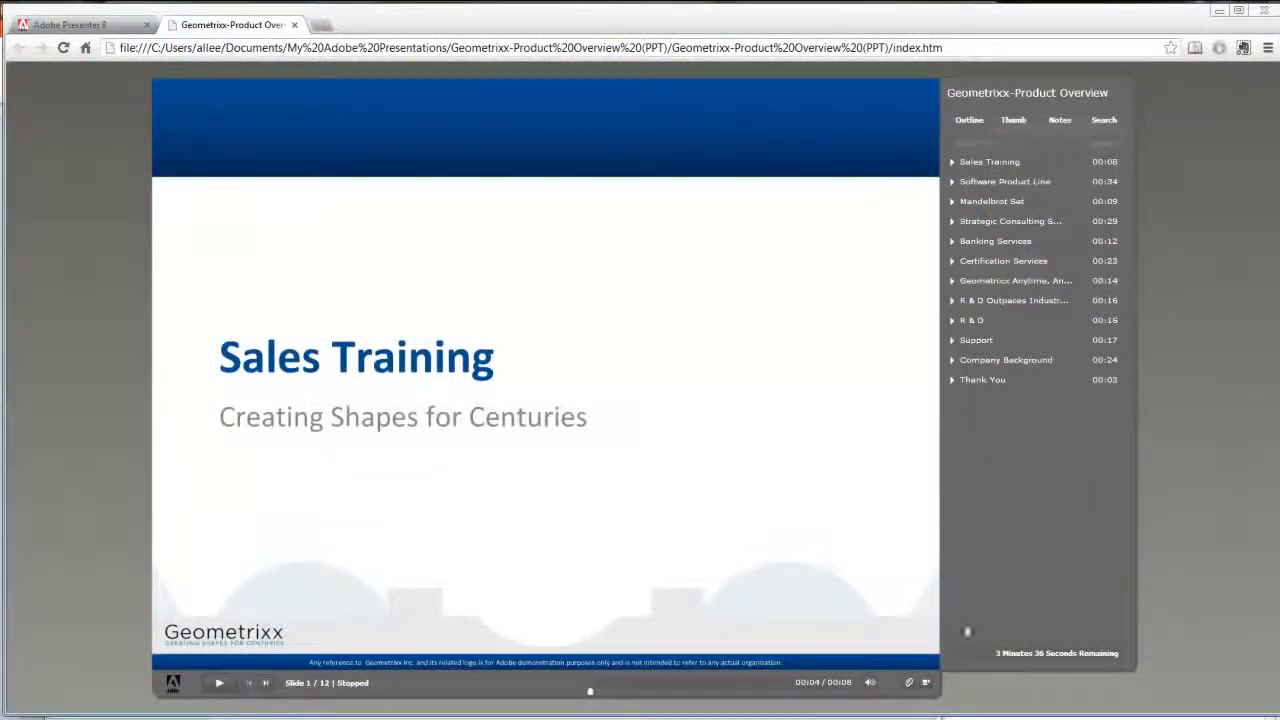
# Step: Play the published Geometrixx presentation in the browser and advance to the Software Product Line slide
pyautogui.click(219, 683)
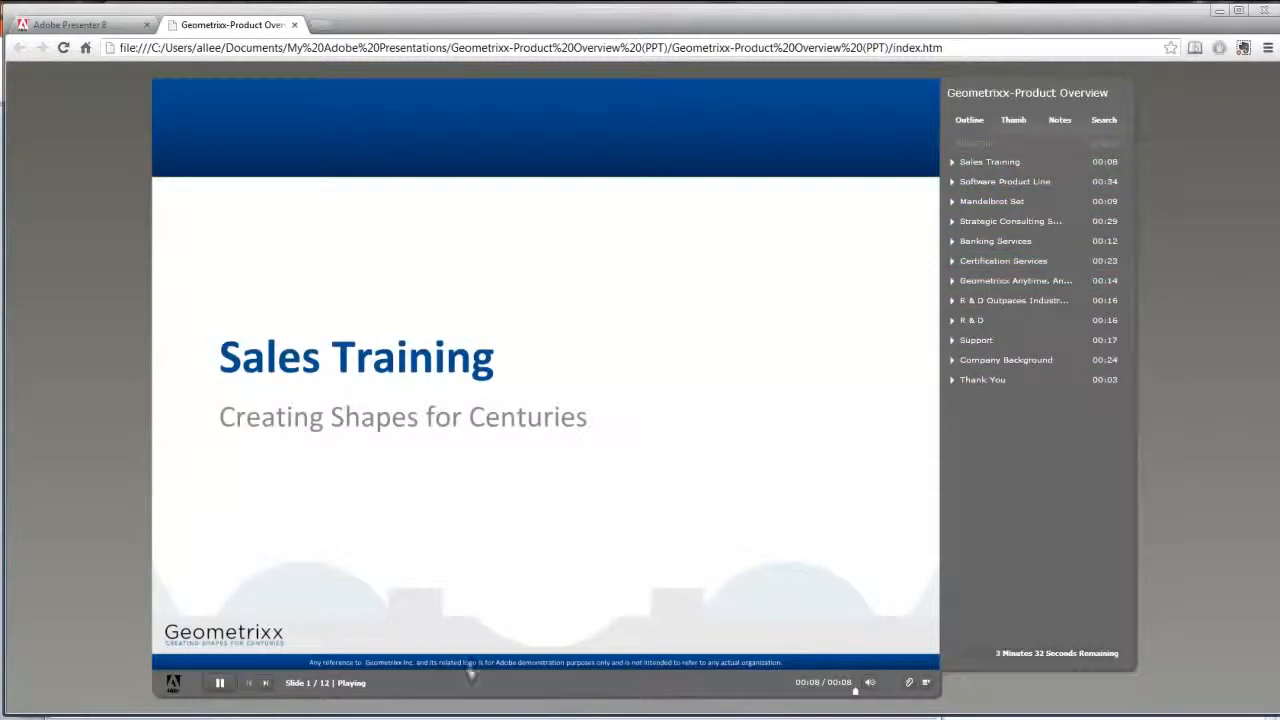
pyautogui.click(264, 684)
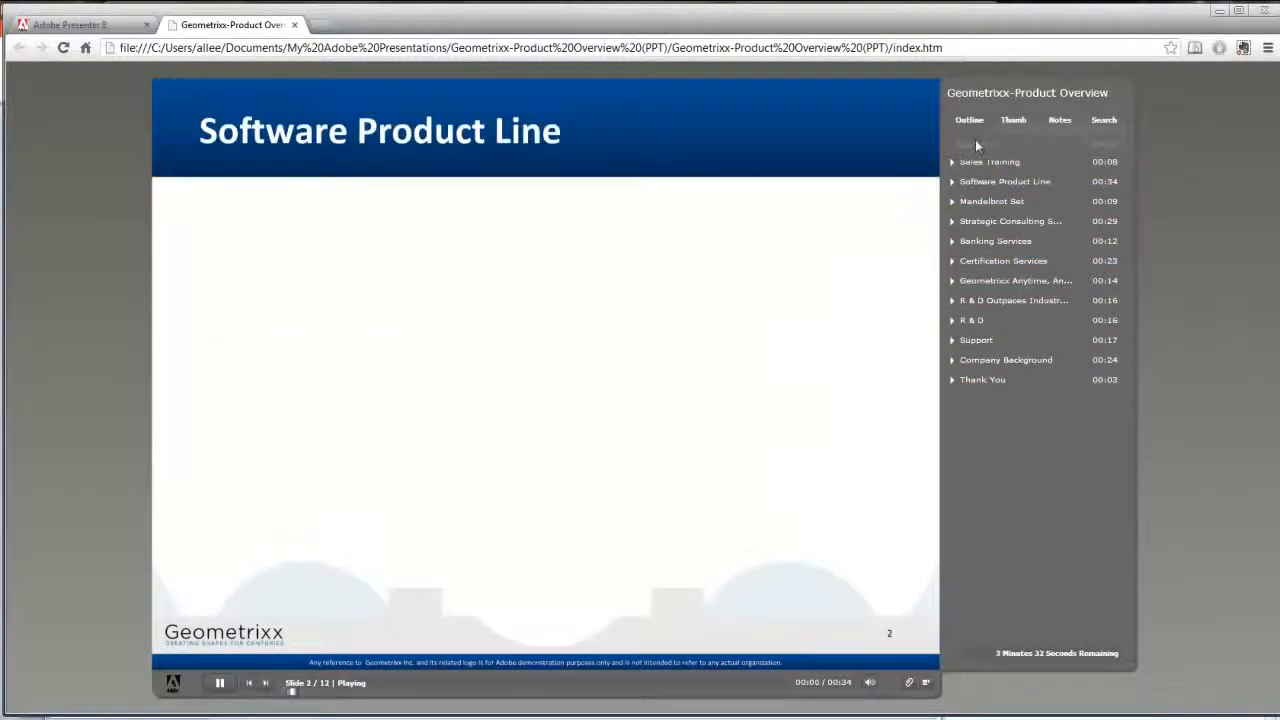
# Step: Examine the published presentation's thumbnail, notes and search panes, pause playback and return to the presentation in PowerPoint
pyautogui.click(1026, 133)
pyautogui.moveTo(1126, 188)
pyautogui.mouseDown()
pyautogui.moveTo(1120, 360)
pyautogui.moveTo(1129, 197)
pyautogui.mouseUp()
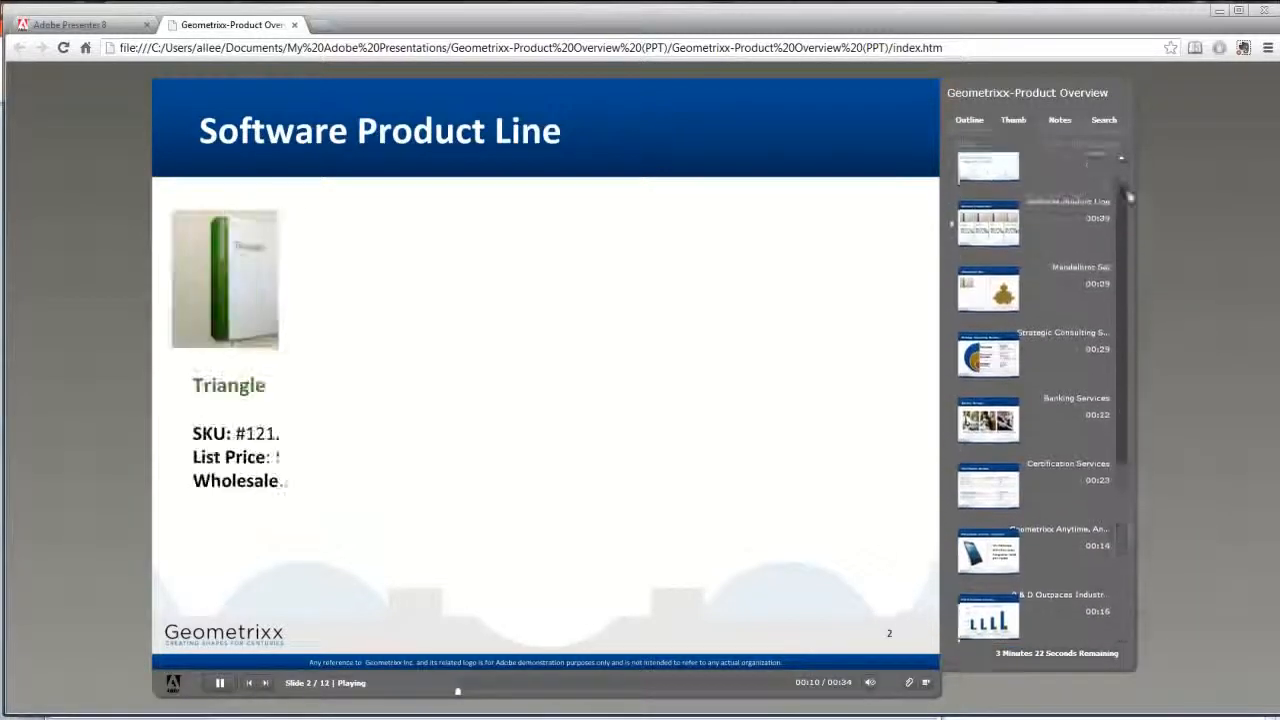
pyautogui.click(1060, 121)
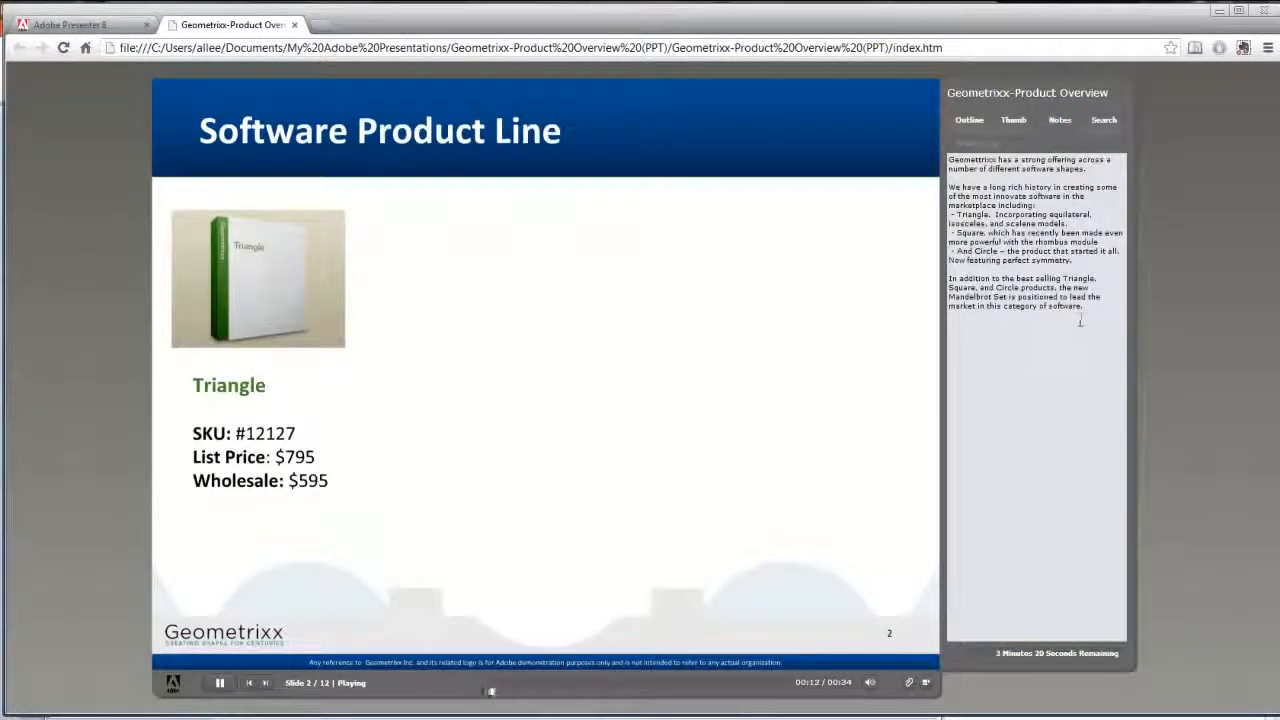
pyautogui.moveTo(1080, 320); pyautogui.dragTo(925, 168)
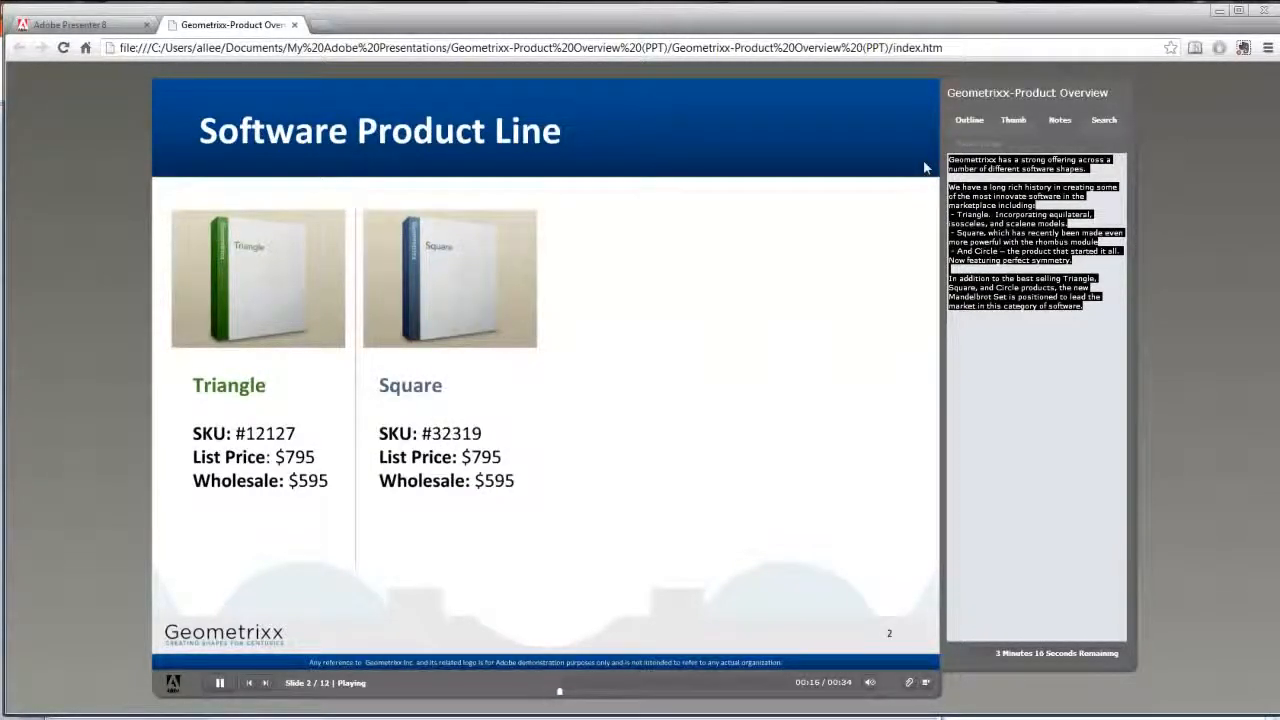
pyautogui.click(1110, 121)
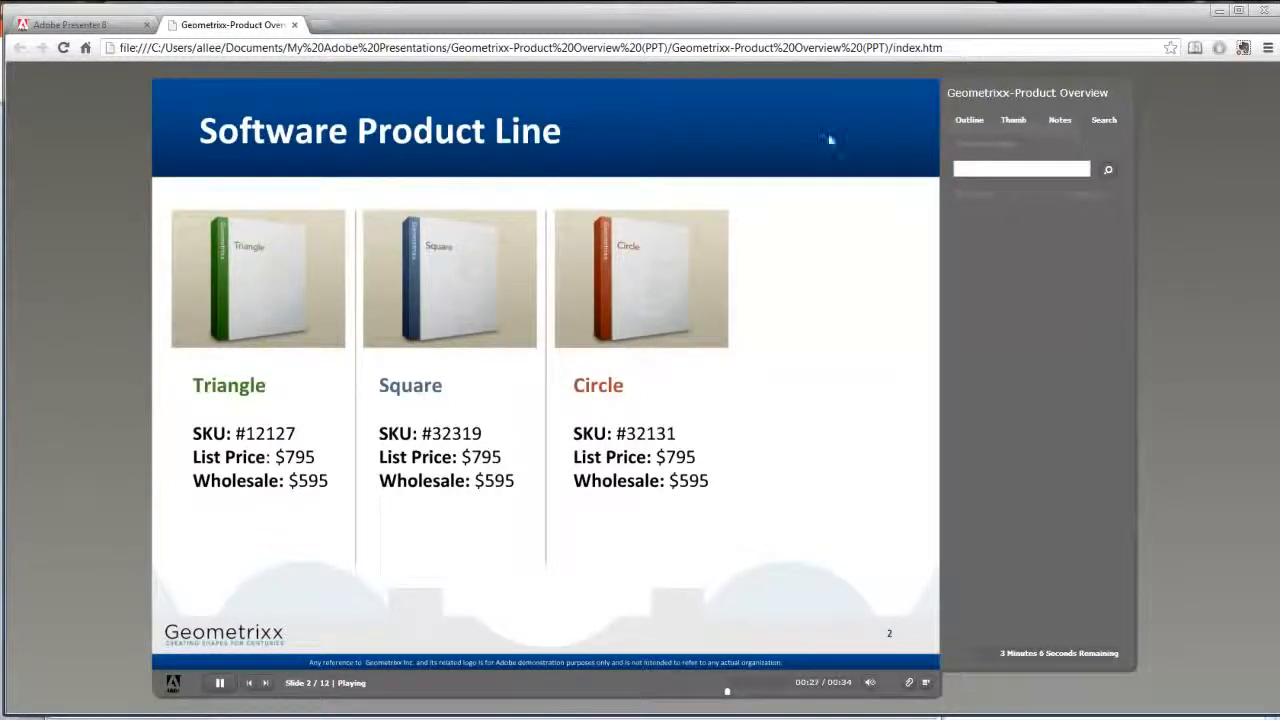
pyautogui.click(224, 684)
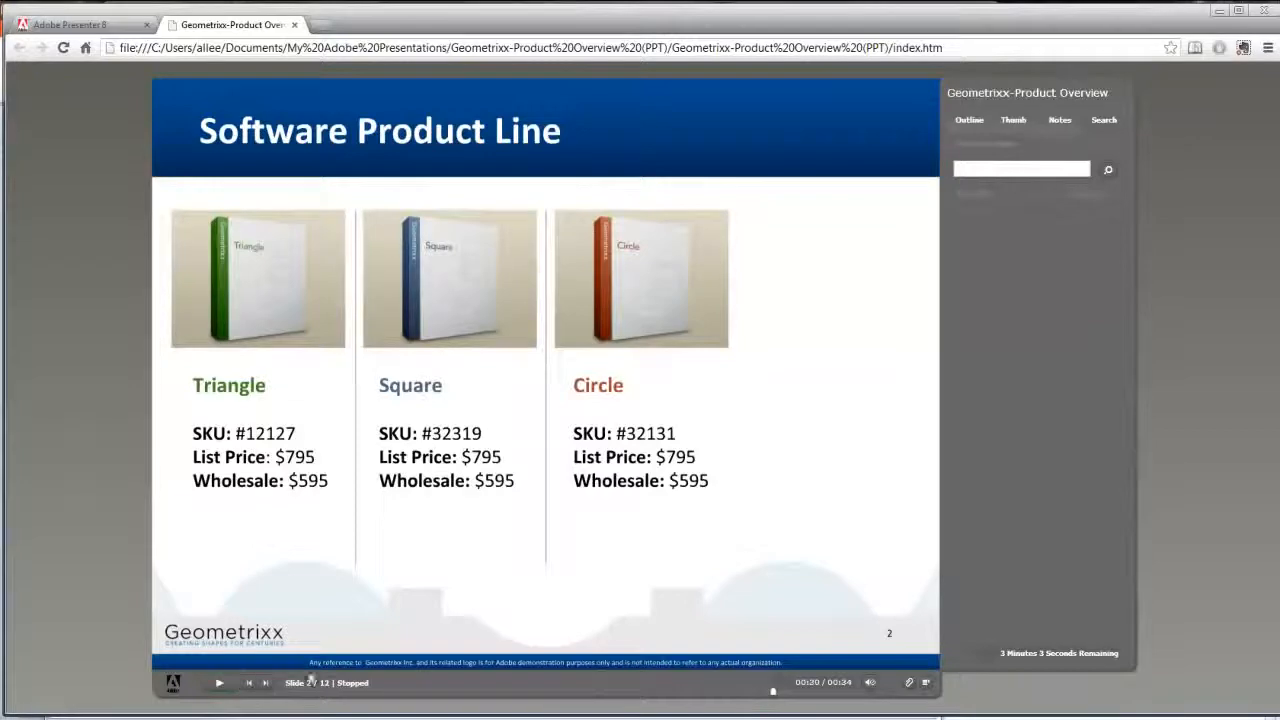
pyautogui.click(1213, 12)
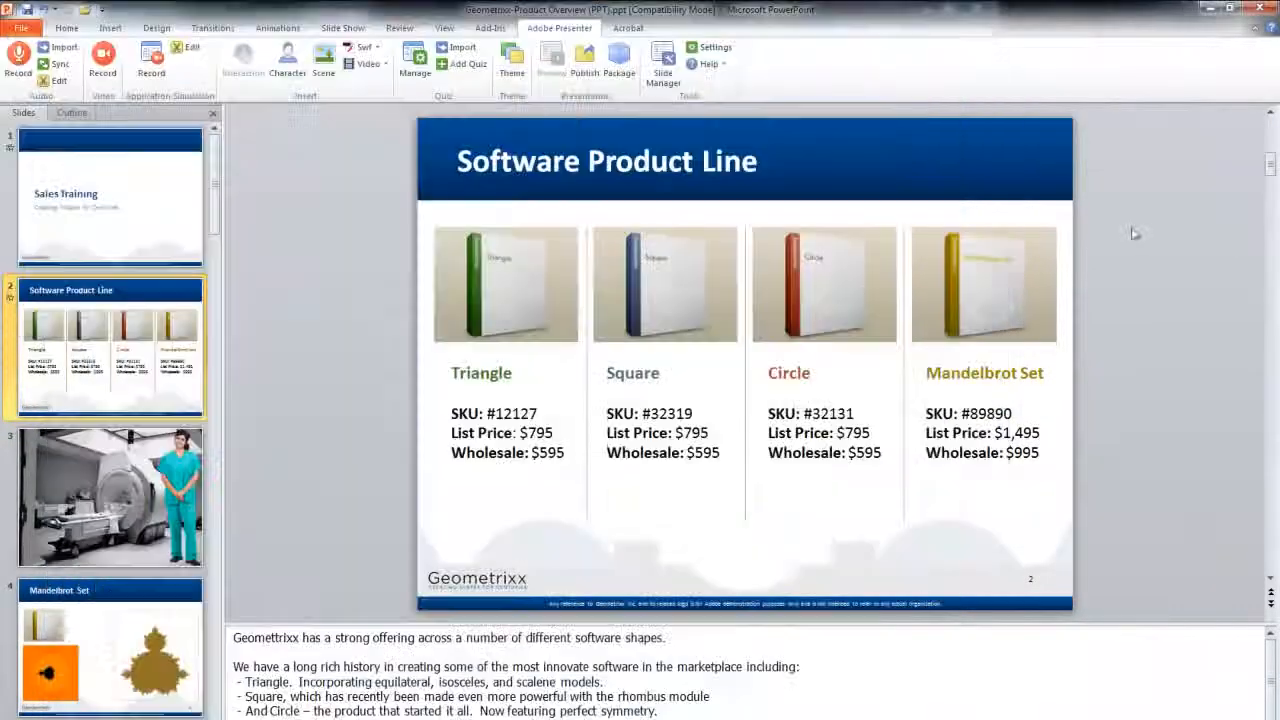
# Step: Preview the Chalkboard and Club Orange themes in the Theme Editor and choose the Pea Soup theme
pyautogui.click(515, 76)
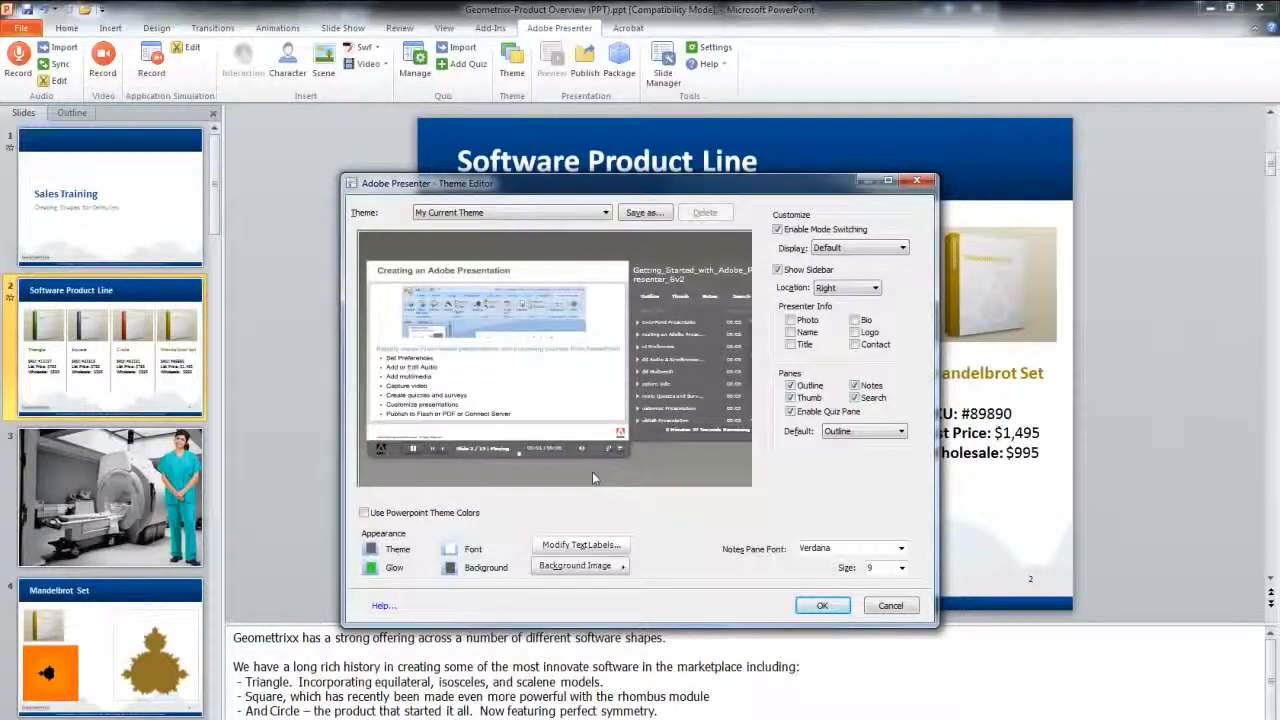
pyautogui.click(543, 212)
pyautogui.click(542, 236)
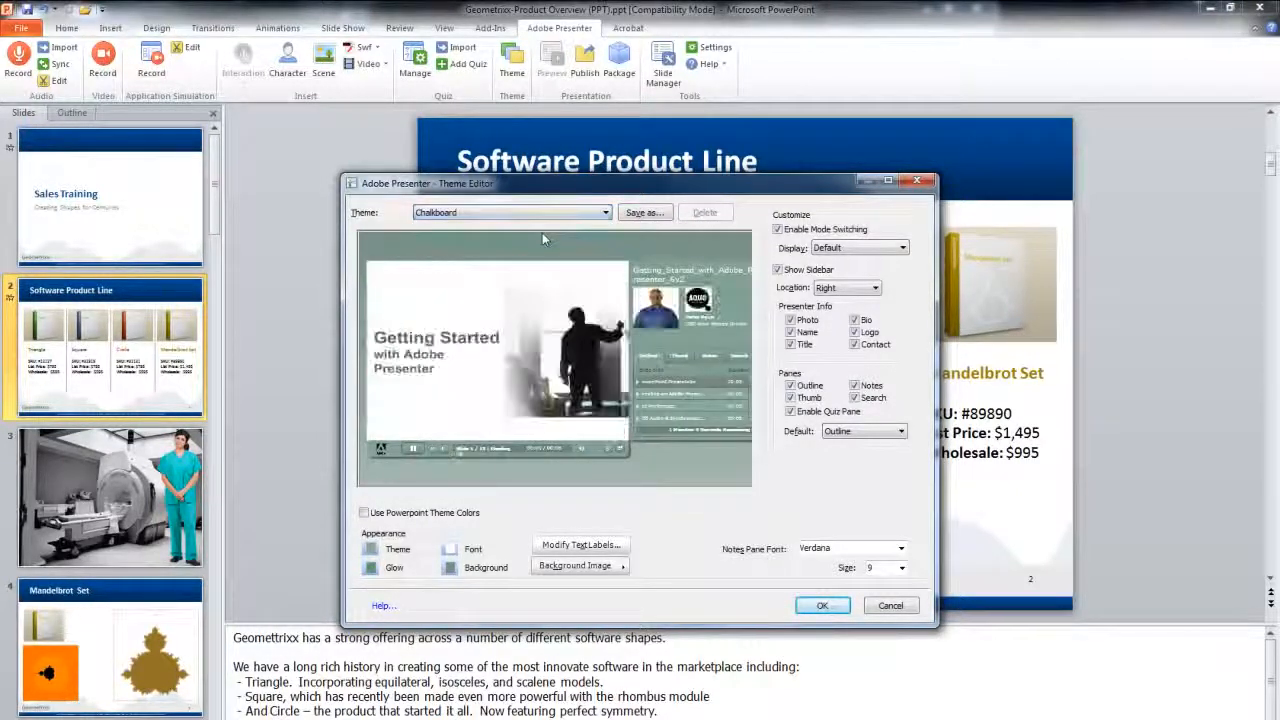
pyautogui.click(531, 213)
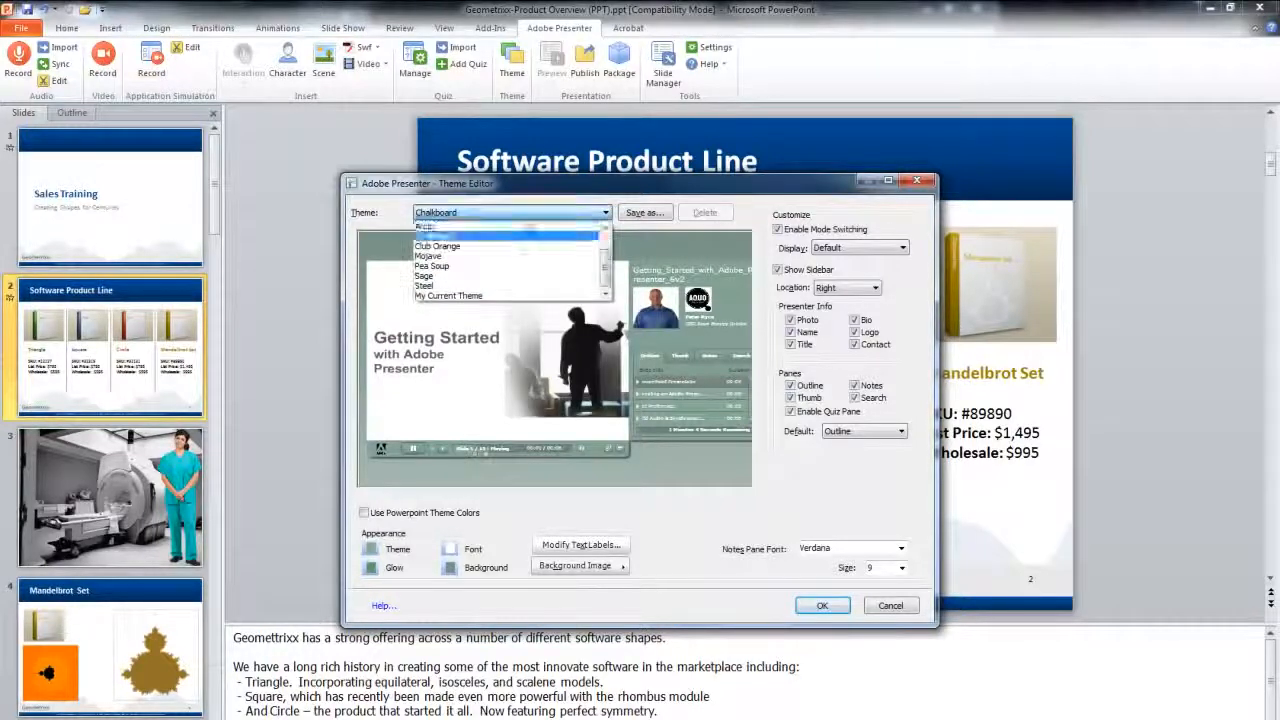
pyautogui.click(525, 246)
pyautogui.click(540, 212)
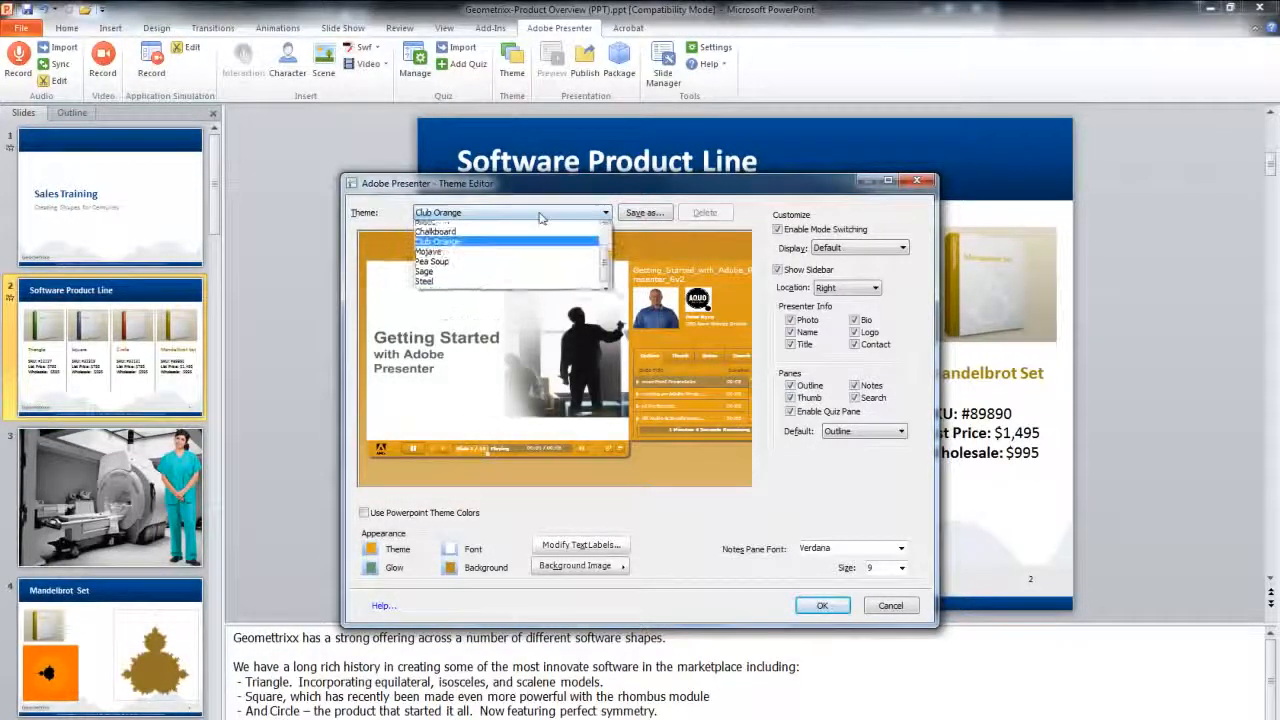
pyautogui.click(541, 265)
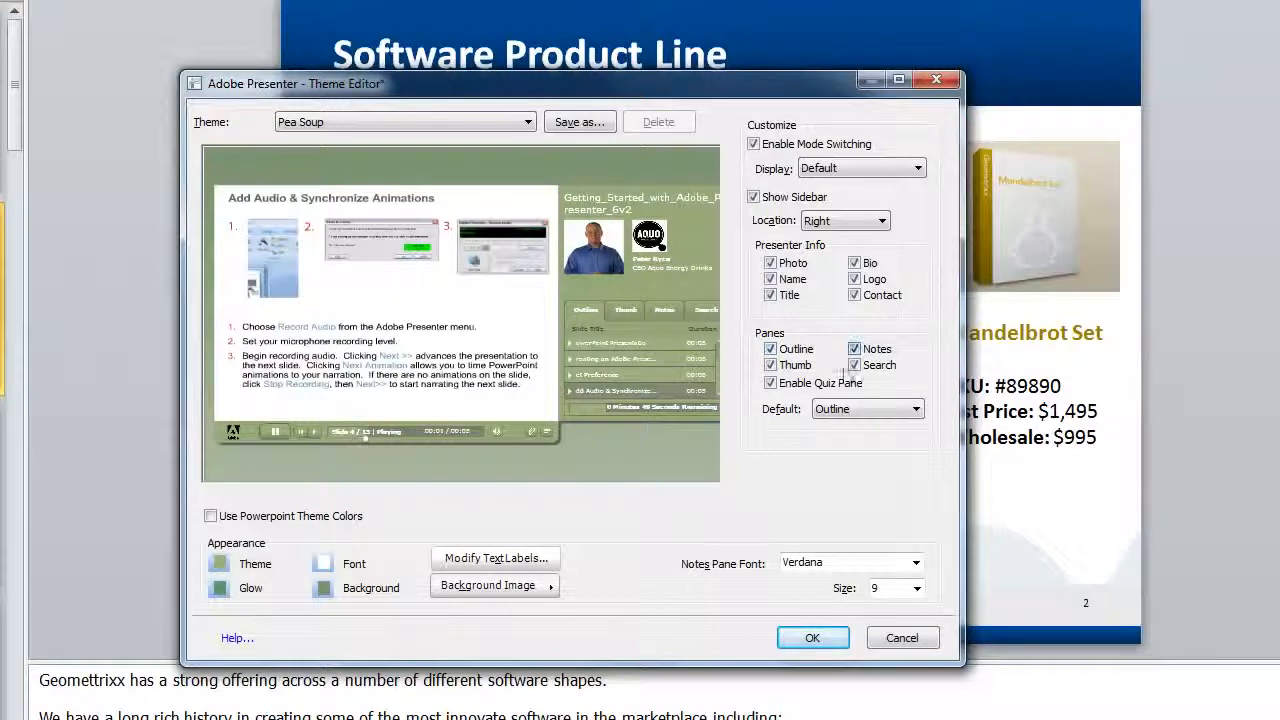
# Step: Remove the Notes pane from the Pea Soup theme's sidebar and apply the theme settings
pyautogui.click(876, 352)
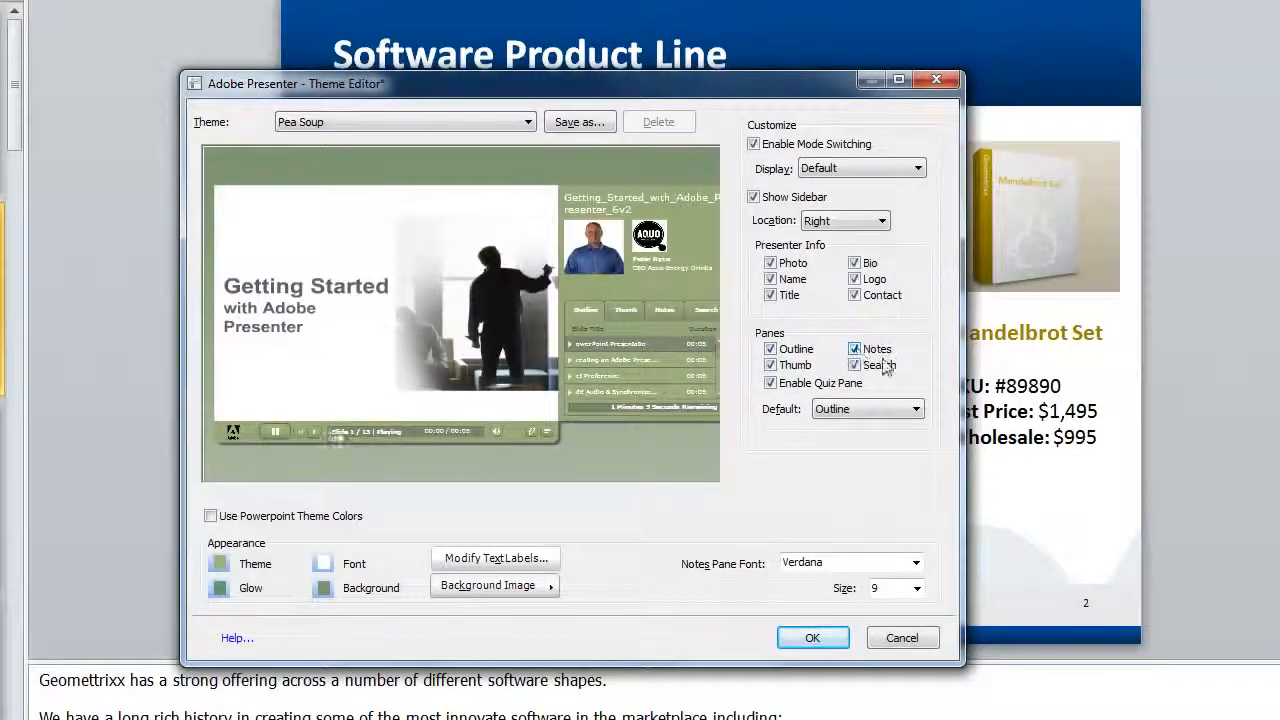
pyautogui.click(878, 350)
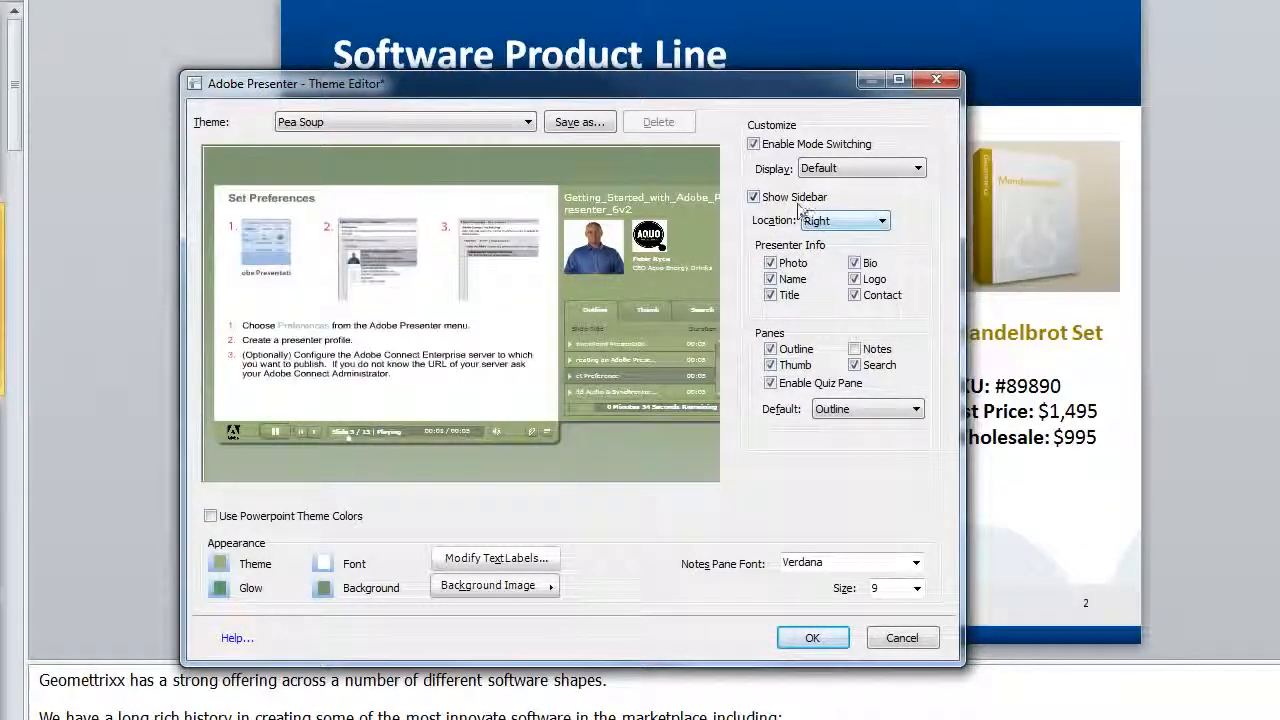
pyautogui.click(797, 644)
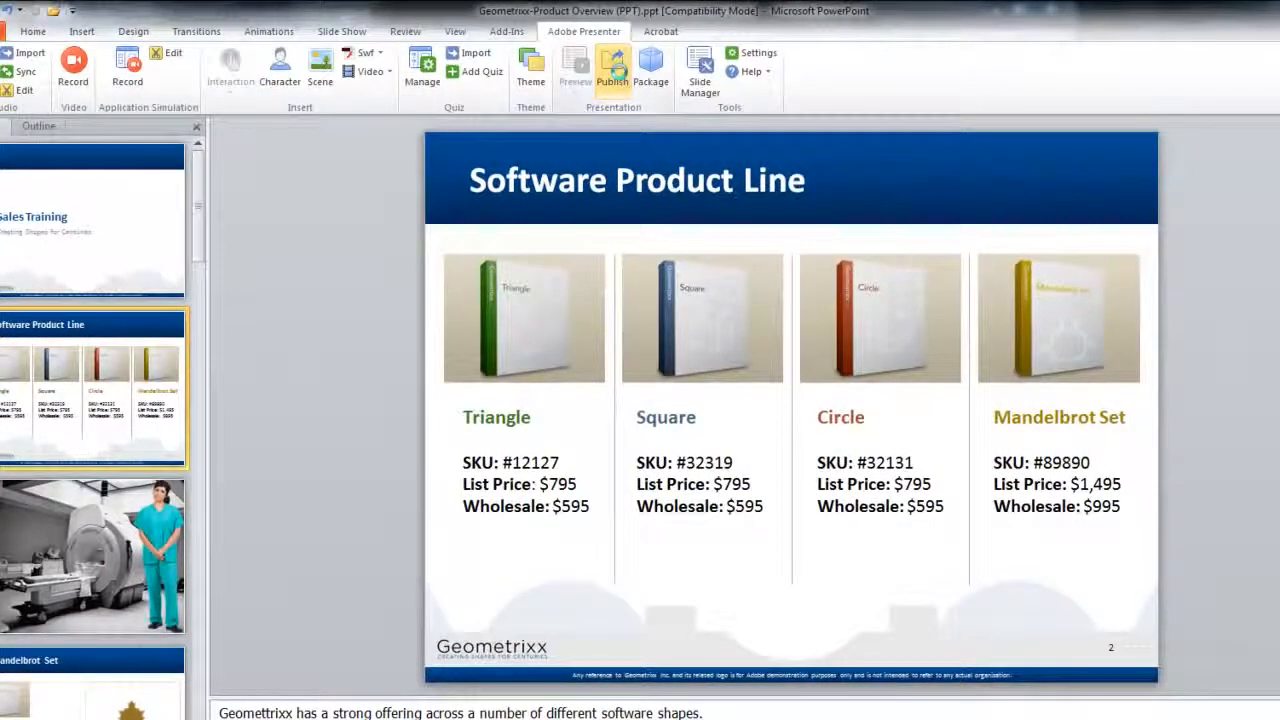
# Step: Review the publishing options for Adobe Connect, My Computer and Adobe PDF, and close the publish settings without publishing
pyautogui.click(617, 72)
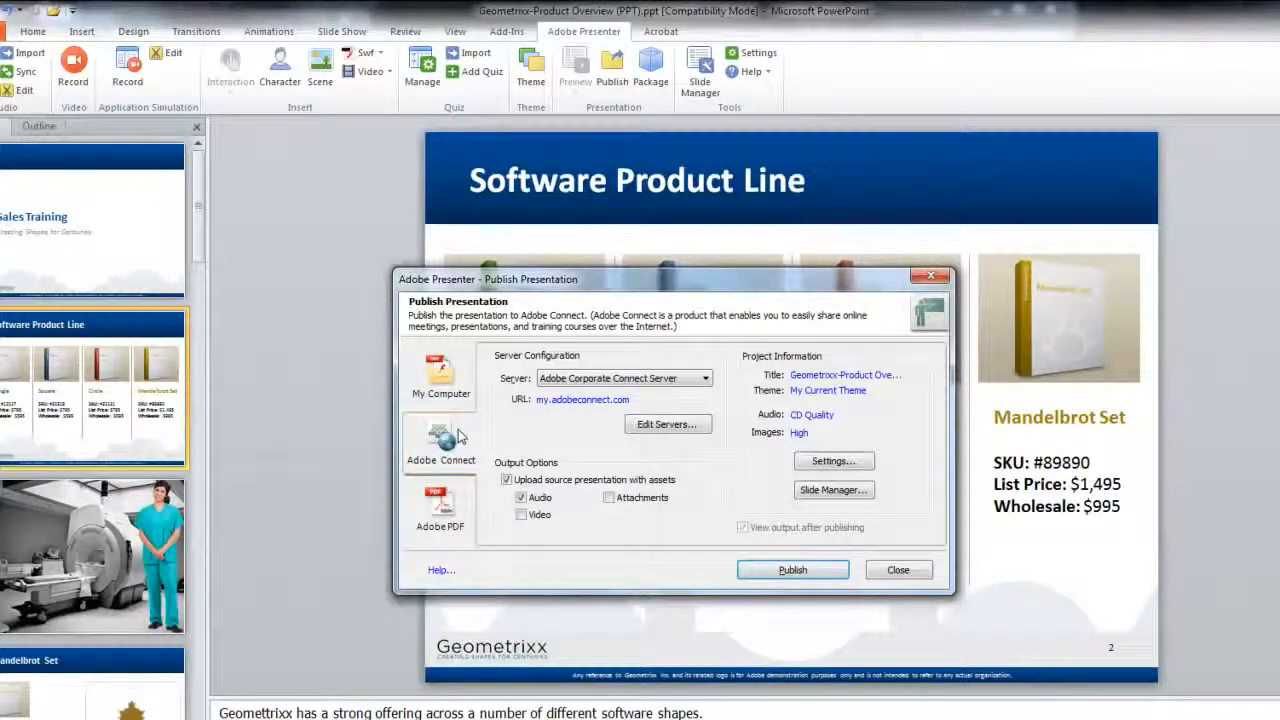
pyautogui.click(443, 398)
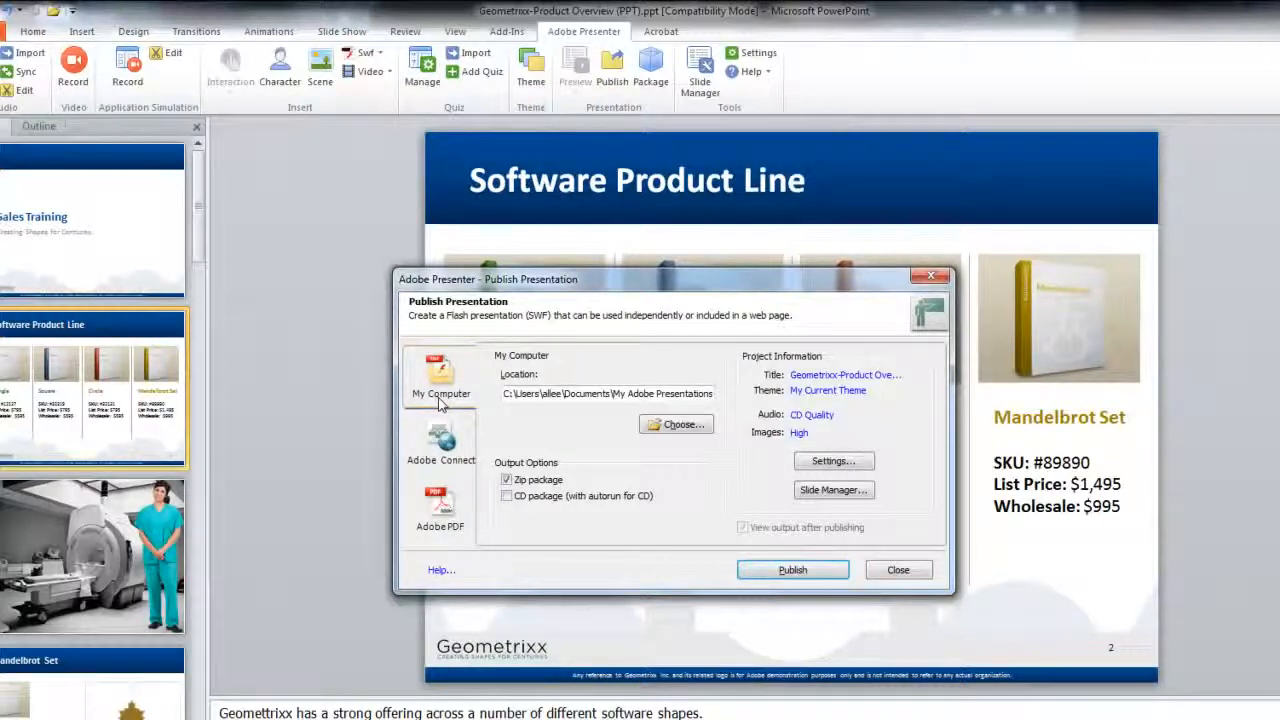
pyautogui.click(440, 508)
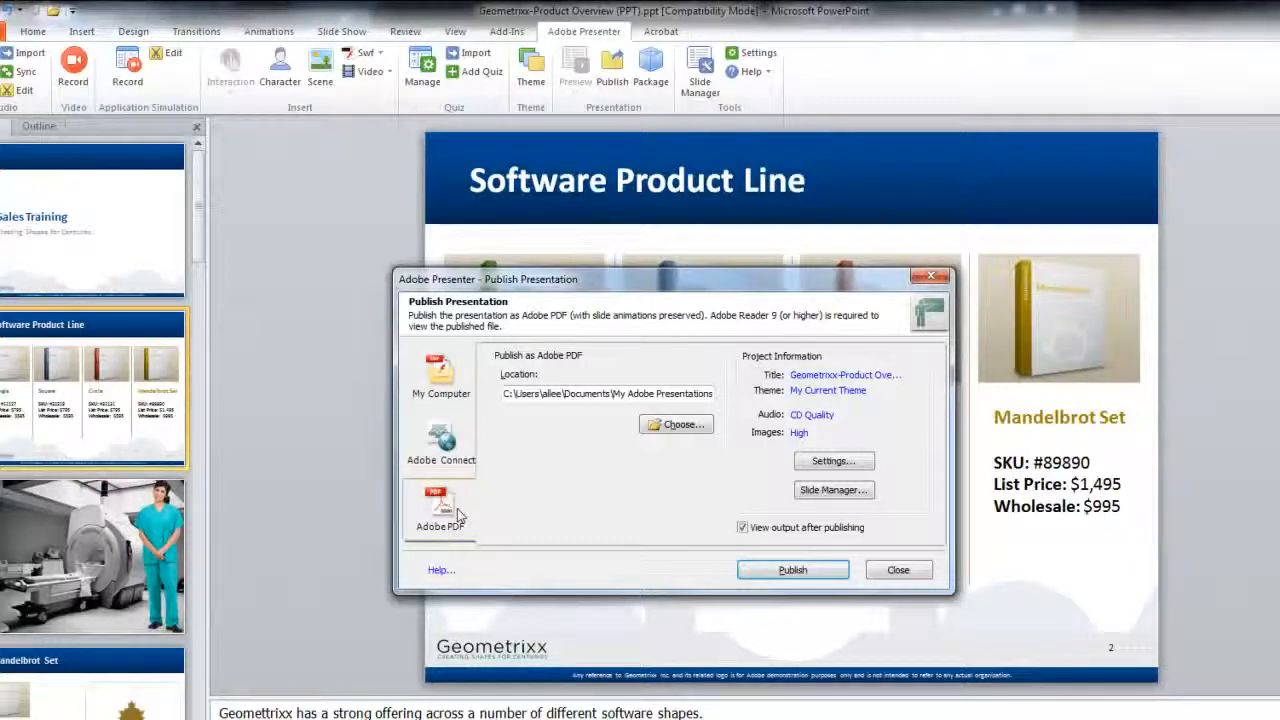
pyautogui.click(895, 570)
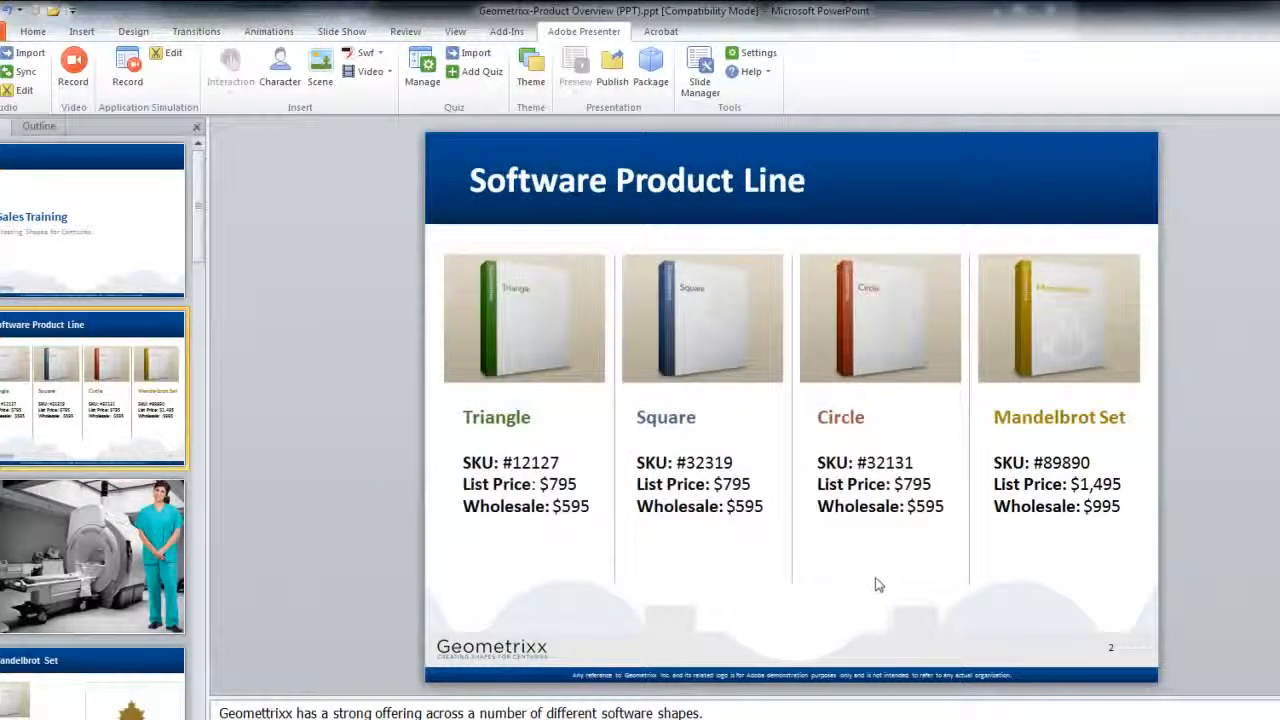